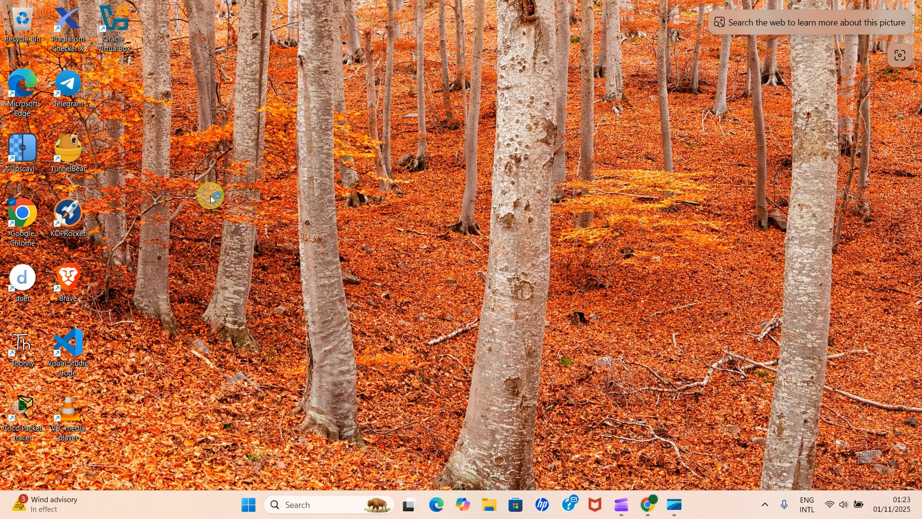
- Open the browser, go to clipchamp.com and sign in
{"action": "double_click", "coordinate": [24, 95]}
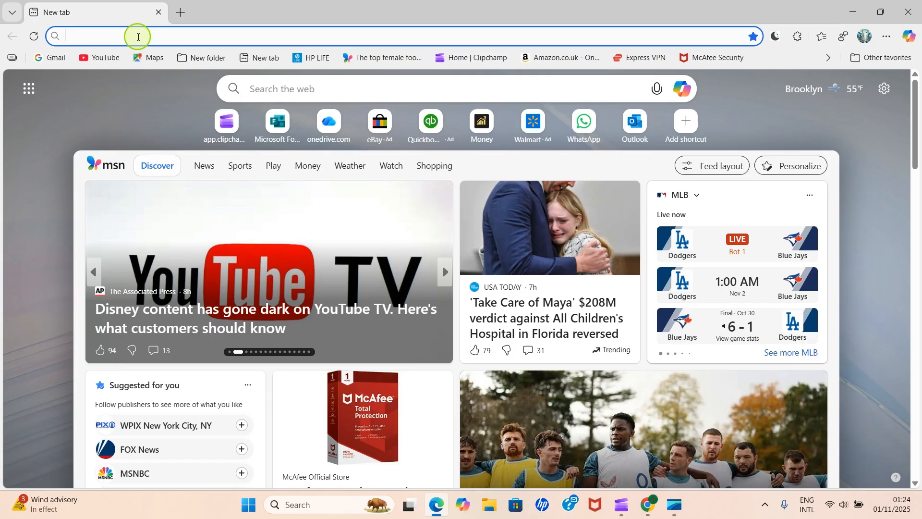
{"action": "type", "text": "clipchamp.com"}
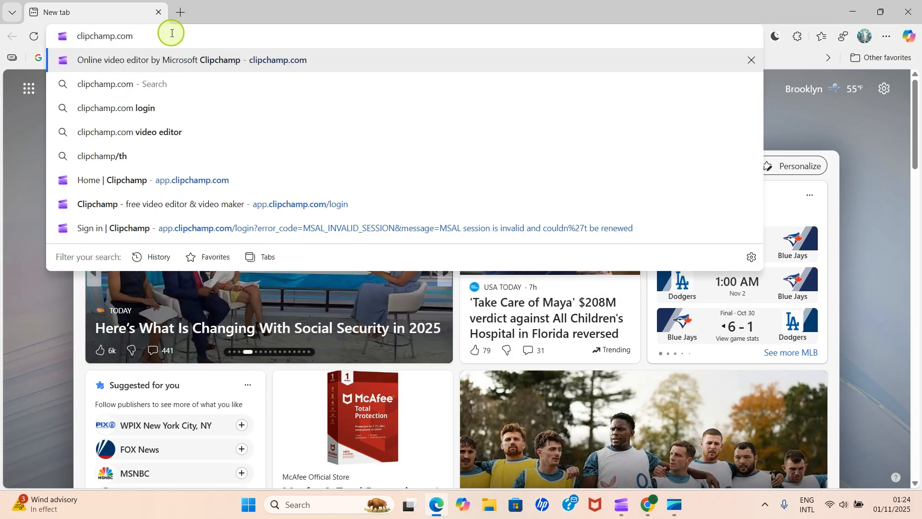
{"action": "key", "text": "Return"}
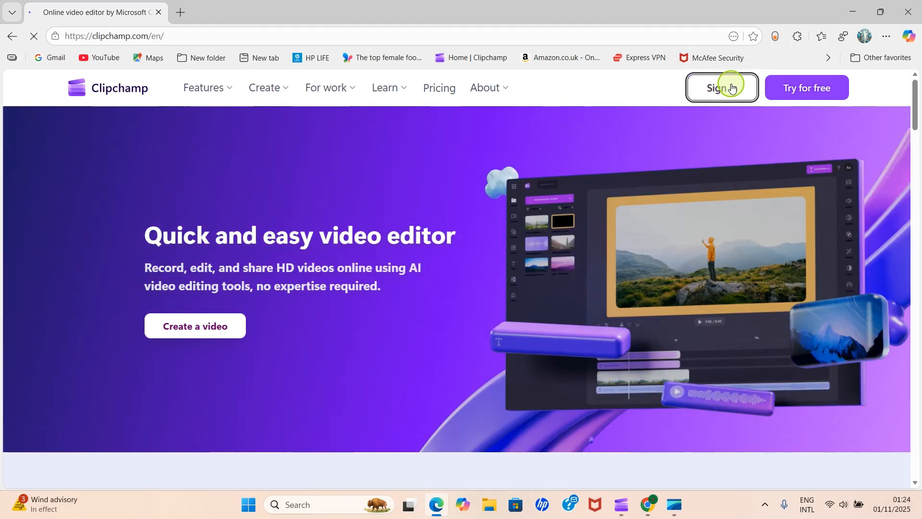
{"action": "left_click", "coordinate": [732, 88]}
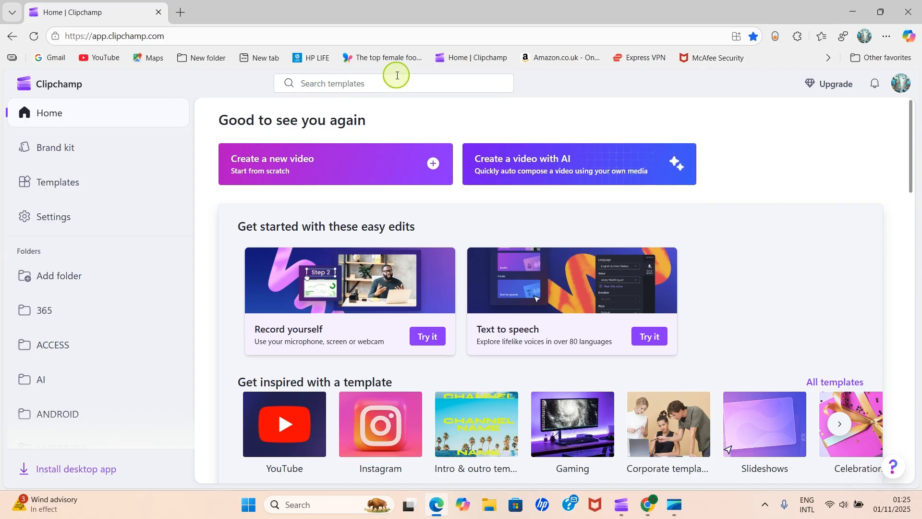
- Search the templates for Facebook post and browse the results
{"action": "left_click", "coordinate": [333, 82]}
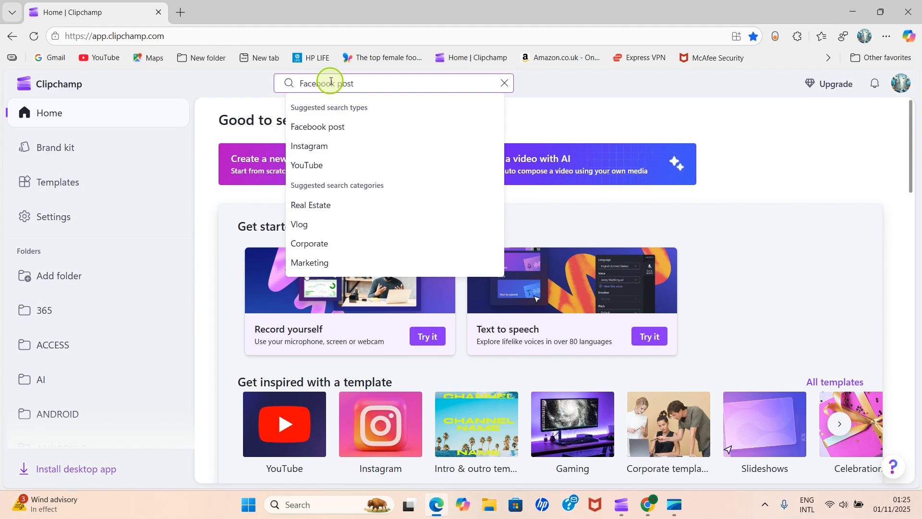
{"action": "key", "text": "Return"}
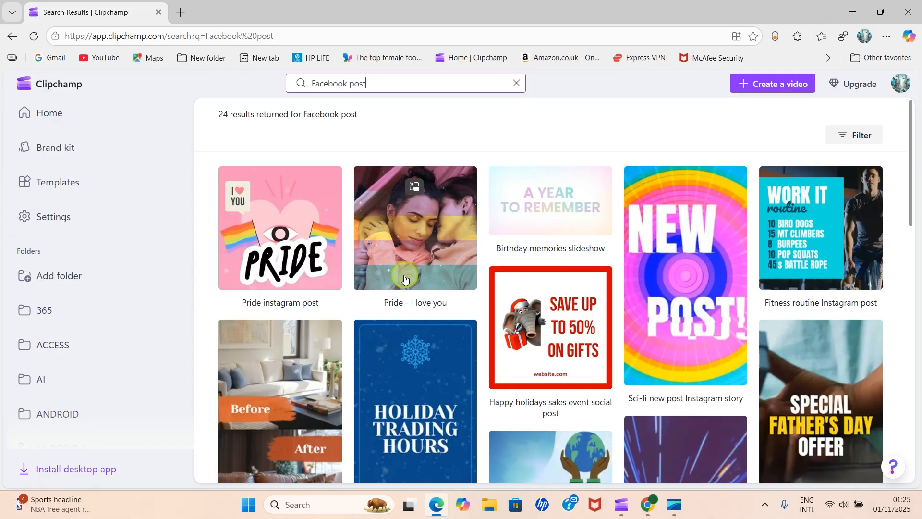
{"action": "mouse_move", "coordinate": [638, 351]}
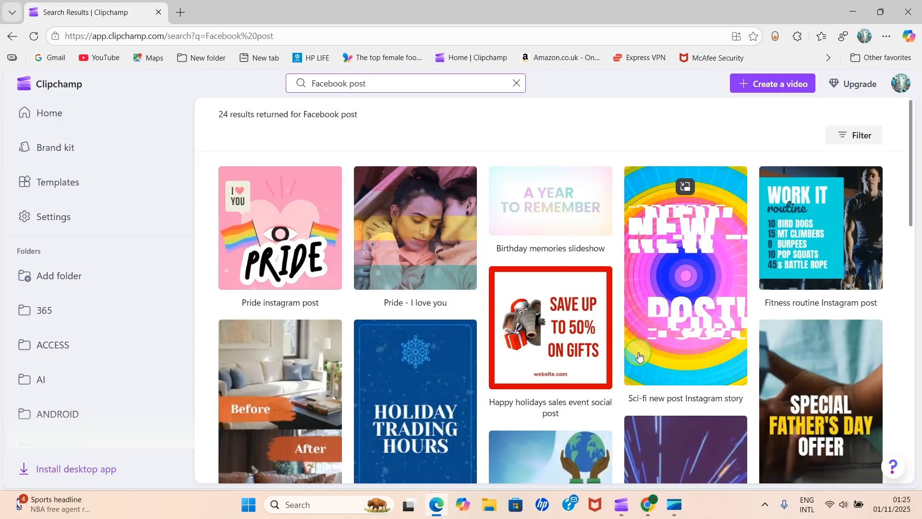
{"action": "scroll", "coordinate": [631, 341], "scroll_direction": "down", "scroll_amount": 4}
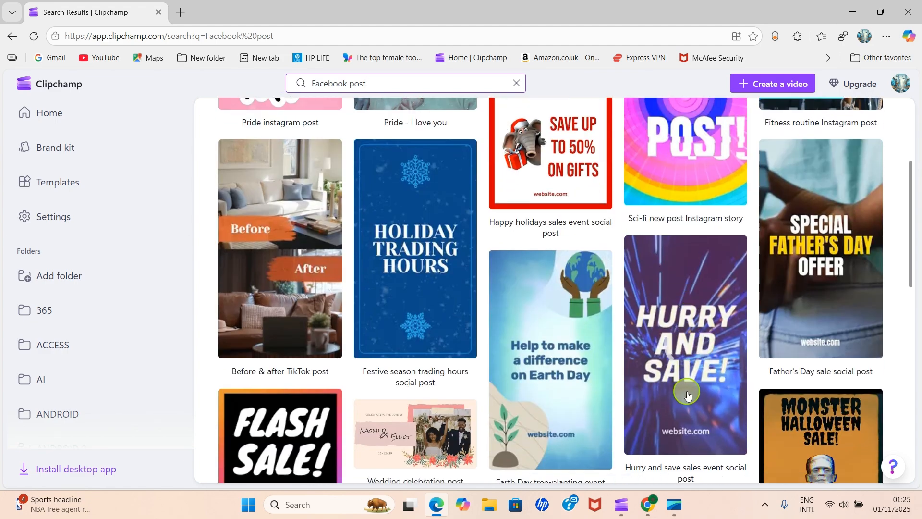
{"action": "scroll", "coordinate": [700, 335], "scroll_direction": "up", "scroll_amount": 3}
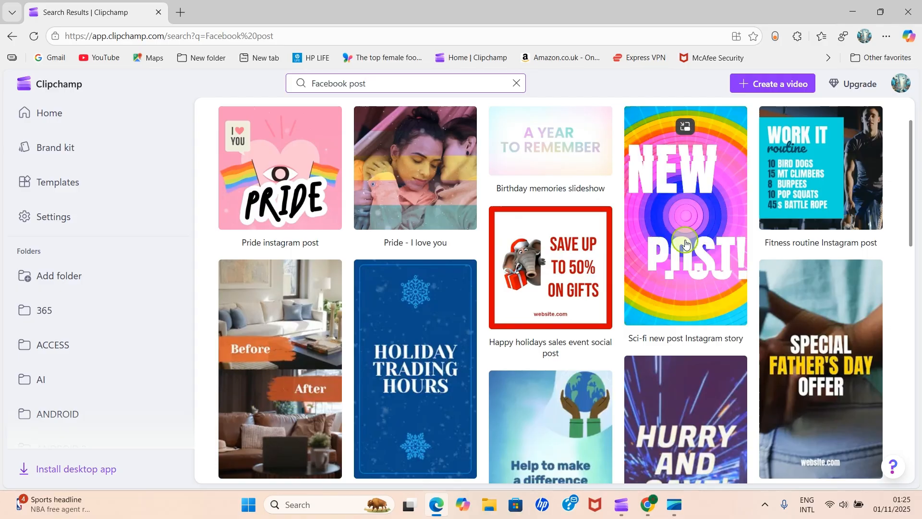
{"action": "scroll", "coordinate": [686, 242], "scroll_direction": "down", "scroll_amount": 1}
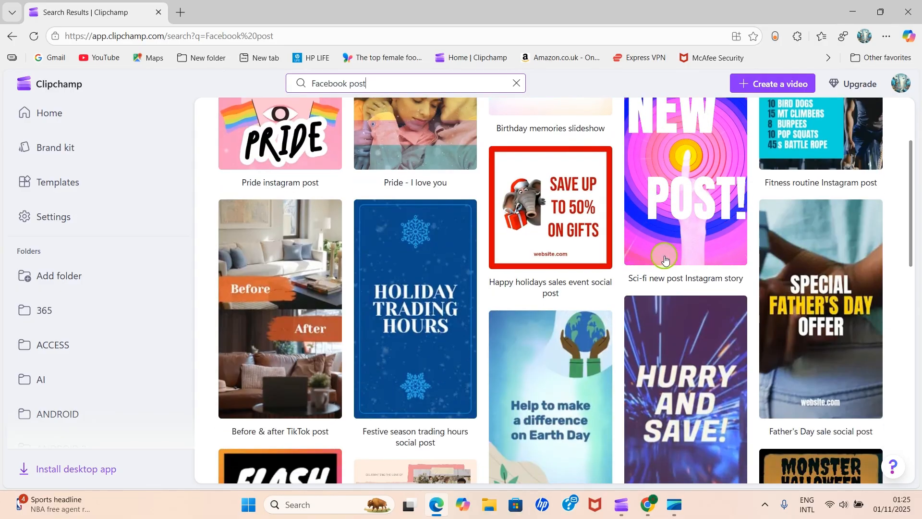
{"action": "scroll", "coordinate": [706, 403], "scroll_direction": "down", "scroll_amount": 1}
{"action": "scroll", "coordinate": [706, 403], "scroll_direction": "down", "scroll_amount": 1}
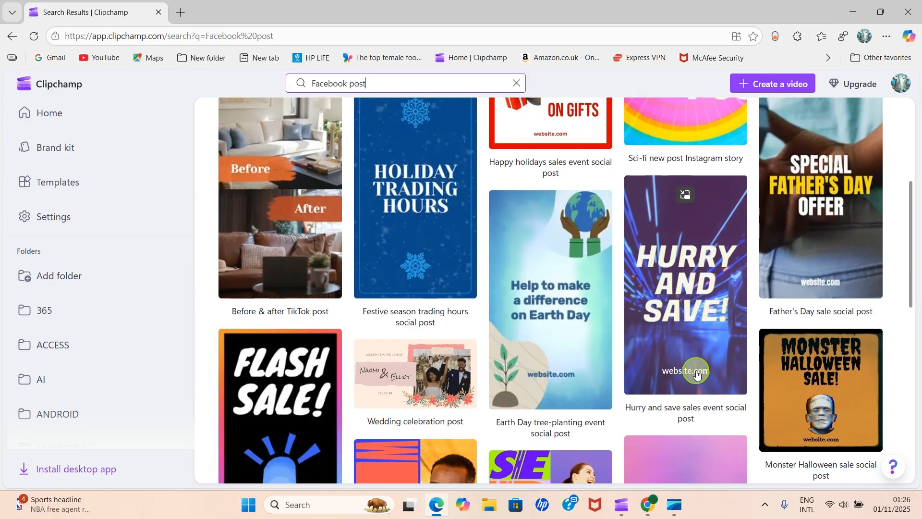
{"action": "scroll", "coordinate": [695, 366], "scroll_direction": "up", "scroll_amount": 2}
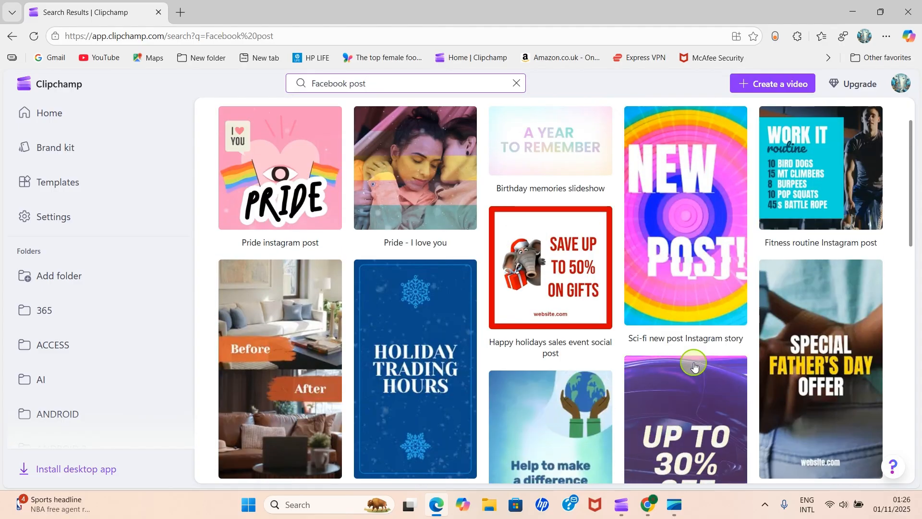
- Open the Sci-fi new post Instagram story template and start editing it
{"action": "left_click", "coordinate": [683, 236]}
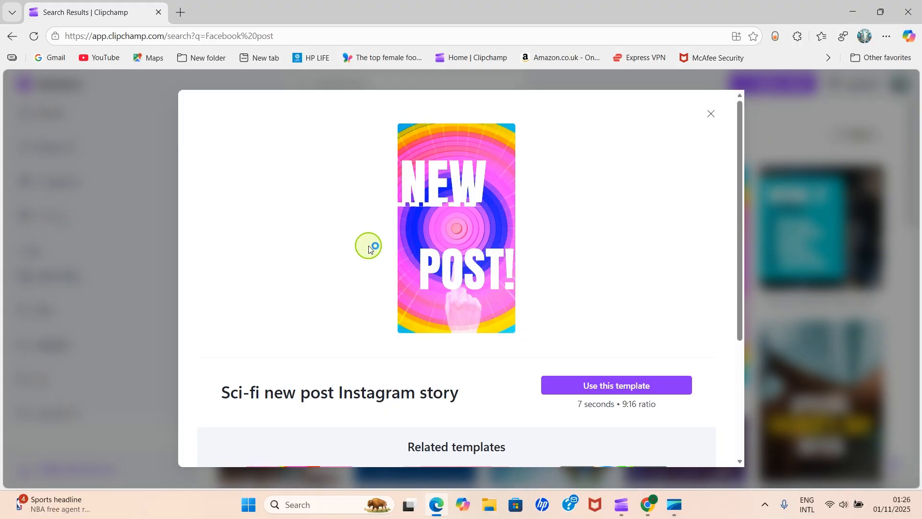
{"action": "mouse_move", "coordinate": [422, 259]}
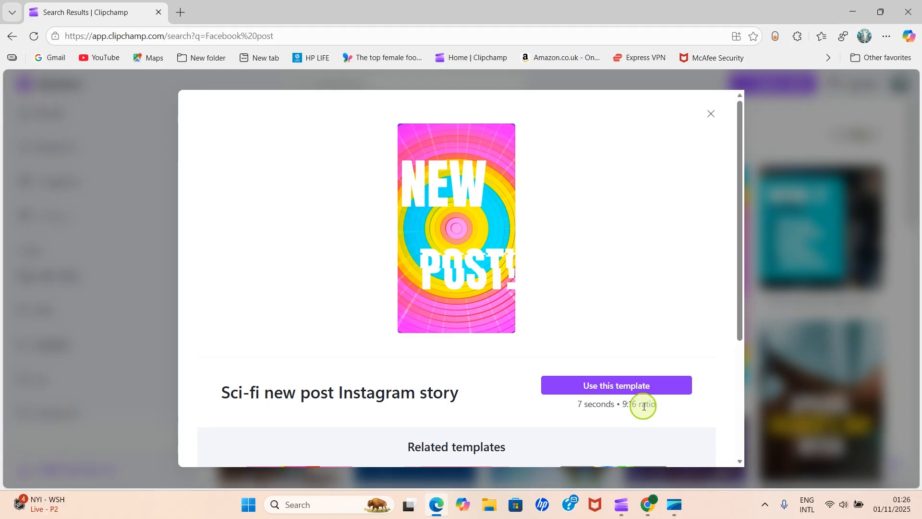
{"action": "left_click", "coordinate": [612, 389]}
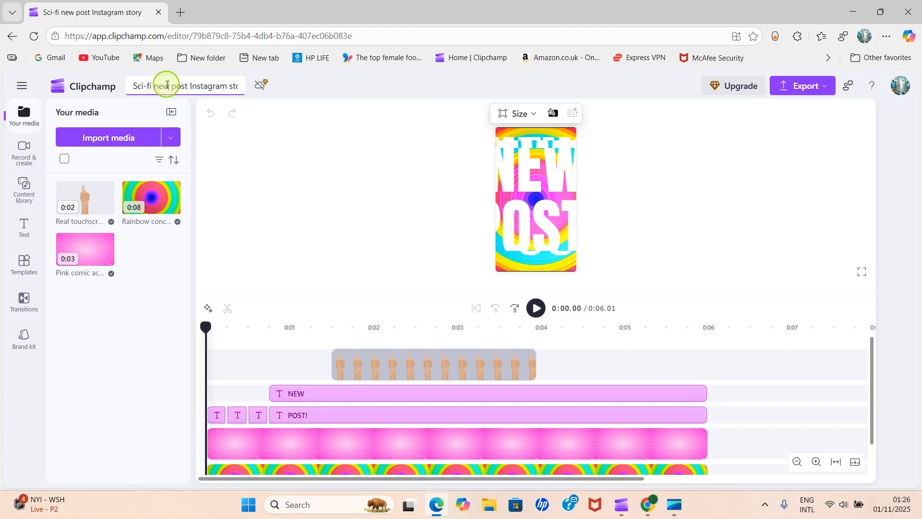
- Rename the project as Mobile Facebook Video
{"action": "key", "text": "Right"}
{"action": "key", "text": "Right"}
{"action": "key", "text": "Right"}
{"action": "key", "text": "Right"}
{"action": "key", "text": "Right"}
{"action": "key", "text": "Right"}
{"action": "key", "text": "Right"}
{"action": "key", "text": "Right"}
{"action": "key", "text": "Right"}
{"action": "key", "text": "Right"}
{"action": "key", "text": "Right"}
{"action": "key", "text": "Right"}
{"action": "key", "text": "Right"}
{"action": "key", "text": "Right"}
{"action": "key", "text": "Right"}
{"action": "key", "text": "Right"}
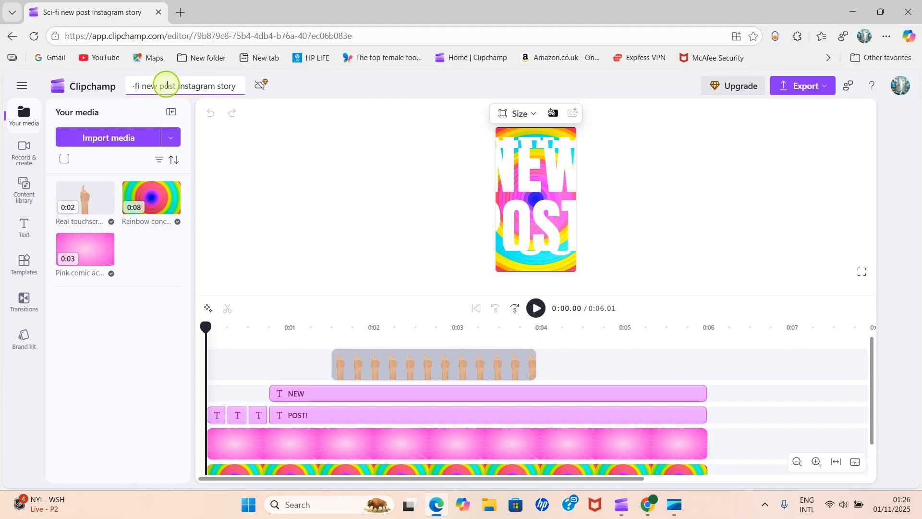
{"action": "key", "text": "BackSpace"}
{"action": "key", "text": "BackSpace"}
{"action": "key", "text": "BackSpace"}
{"action": "key", "text": "BackSpace"}
{"action": "key", "text": "BackSpace"}
{"action": "key", "text": "BackSpace"}
{"action": "key", "text": "BackSpace"}
{"action": "key", "text": "BackSpace"}
{"action": "key", "text": "BackSpace"}
{"action": "key", "text": "BackSpace"}
{"action": "key", "text": "BackSpace"}
{"action": "key", "text": "BackSpace"}
{"action": "key", "text": "BackSpace"}
{"action": "key", "text": "BackSpace"}
{"action": "key", "text": "BackSpace"}
{"action": "key", "text": "BackSpace"}
{"action": "key", "text": "BackSpace"}
{"action": "key", "text": "BackSpace"}
{"action": "key", "text": "BackSpace"}
{"action": "key", "text": "BackSpace"}
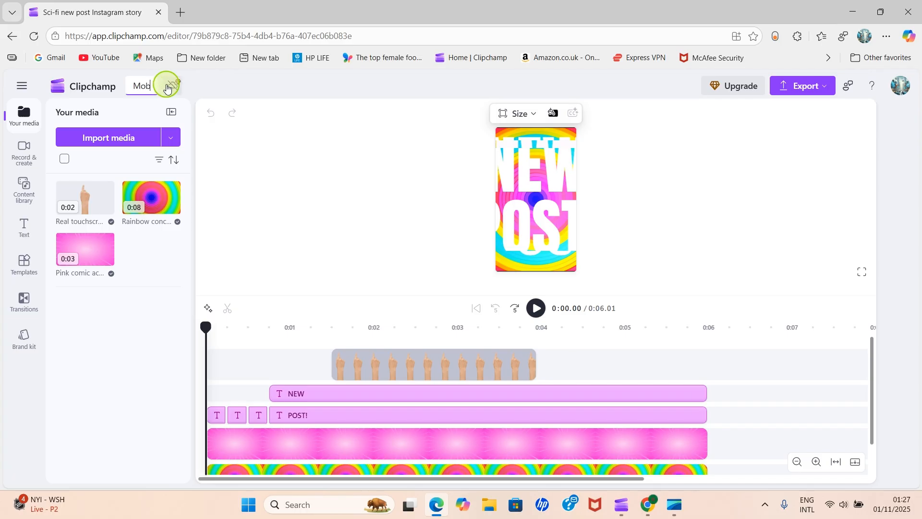
{"action": "type", "text": "Mobile Facebook Video"}
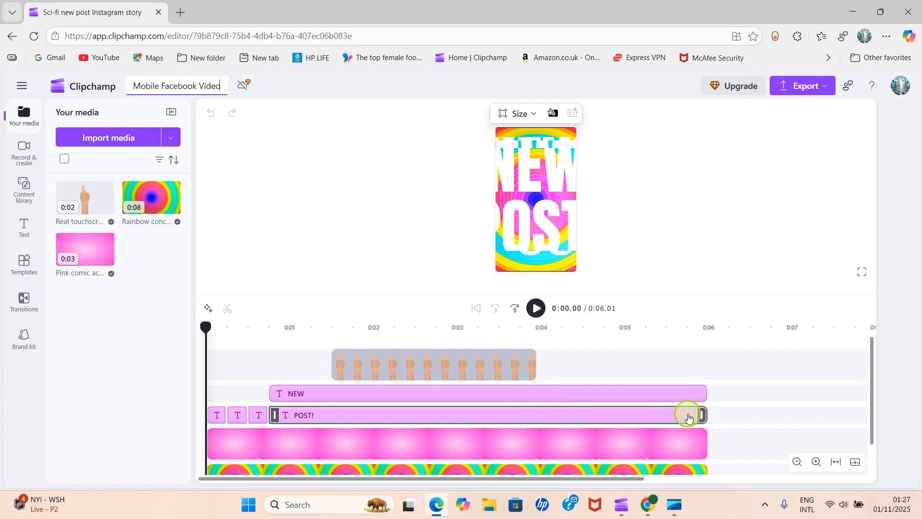
- Delete the Real touchscreen click clip from the timeline
{"action": "scroll", "coordinate": [506, 433], "scroll_direction": "down", "scroll_amount": 1}
{"action": "scroll", "coordinate": [501, 413], "scroll_direction": "up", "scroll_amount": 1}
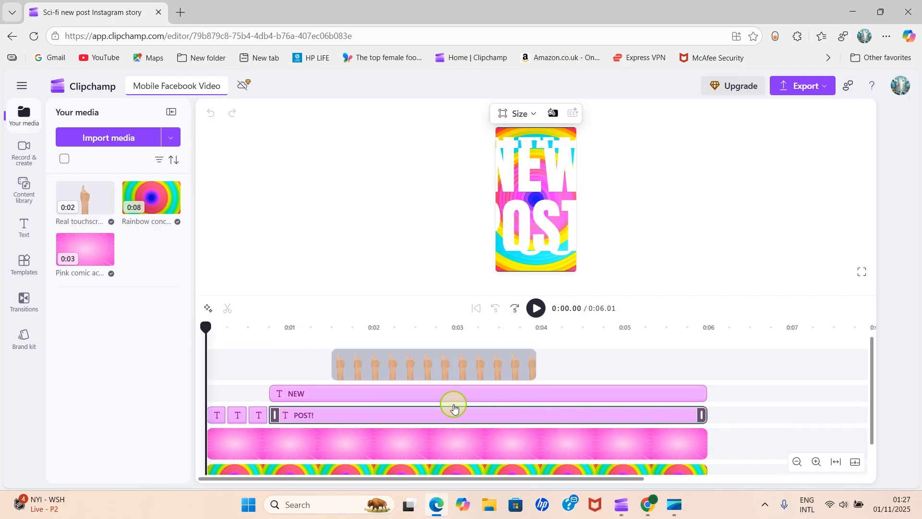
{"action": "left_click", "coordinate": [438, 370]}
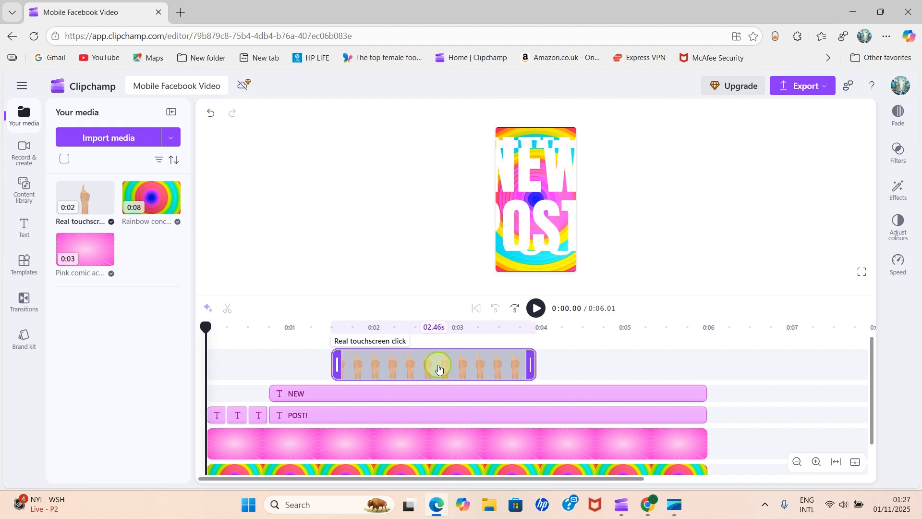
{"action": "key", "text": "Delete"}
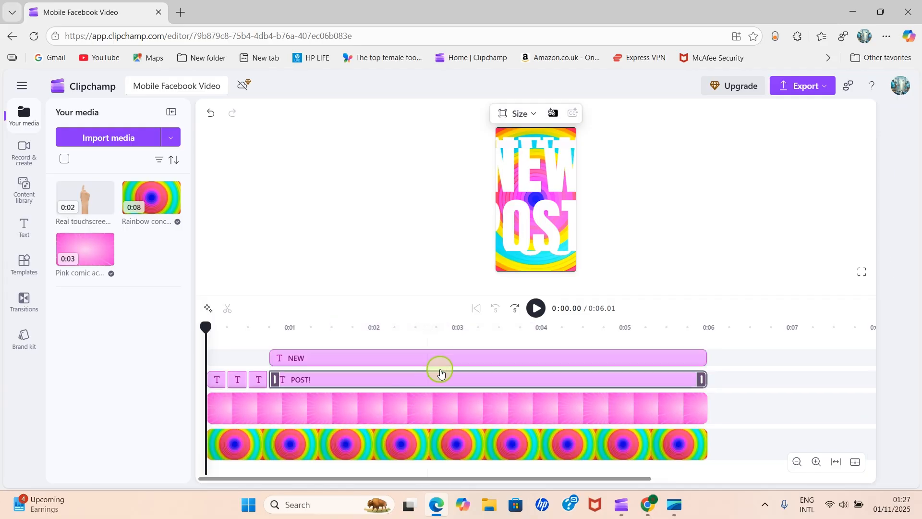
- Delete the NEW and POST! text clips from the timeline
{"action": "left_click", "coordinate": [447, 364]}
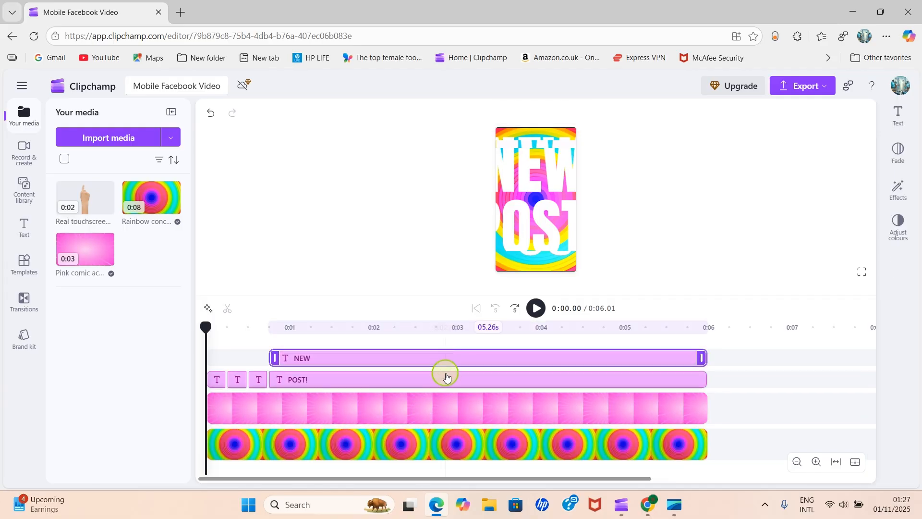
{"action": "key", "text": "Delete"}
{"action": "left_click", "coordinate": [427, 376]}
{"action": "left_click", "coordinate": [427, 377]}
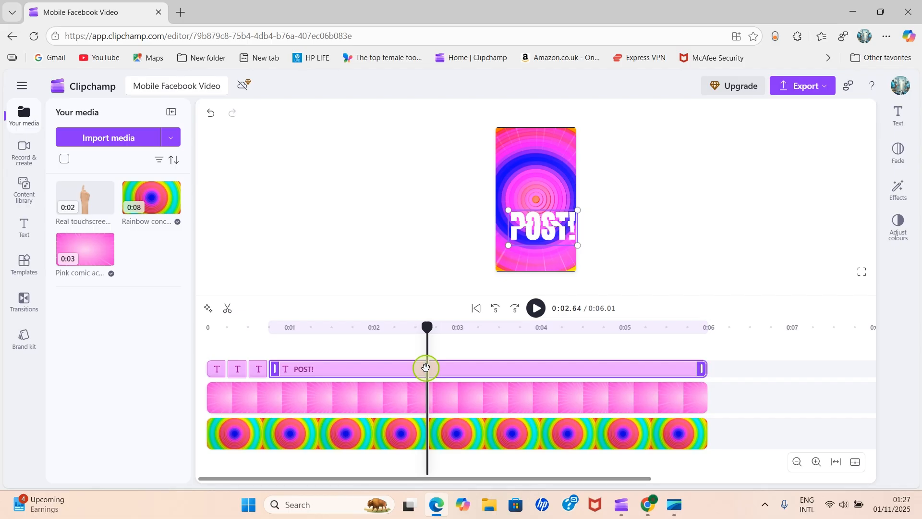
{"action": "key", "text": "Delete"}
- Delete the remaining small text clips at the start of the timeline
{"action": "left_click", "coordinate": [258, 370]}
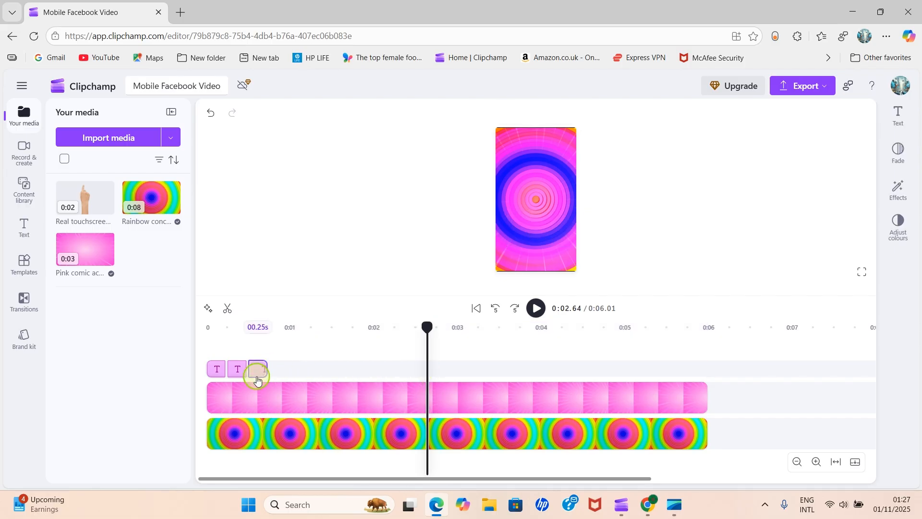
{"action": "key", "text": "Delete"}
{"action": "left_click", "coordinate": [230, 371]}
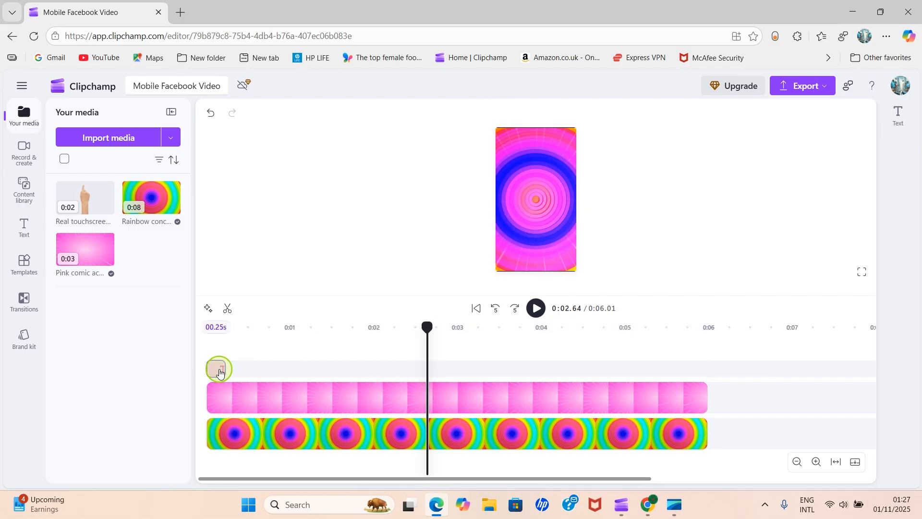
{"action": "key", "text": "Delete"}
- Delete the pink and rainbow background clips so the timeline is empty
{"action": "left_click", "coordinate": [303, 392]}
{"action": "key", "text": "Delete"}
{"action": "left_click", "coordinate": [376, 406]}
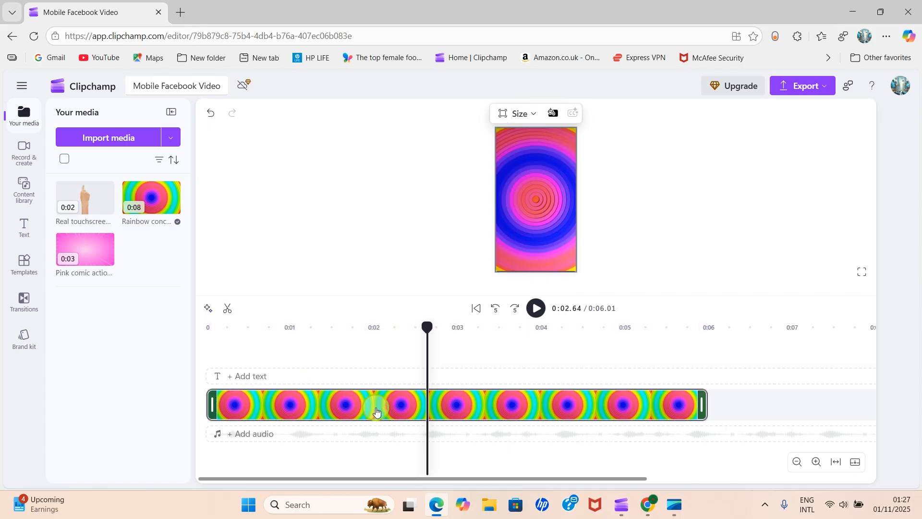
{"action": "key", "text": "Delete"}
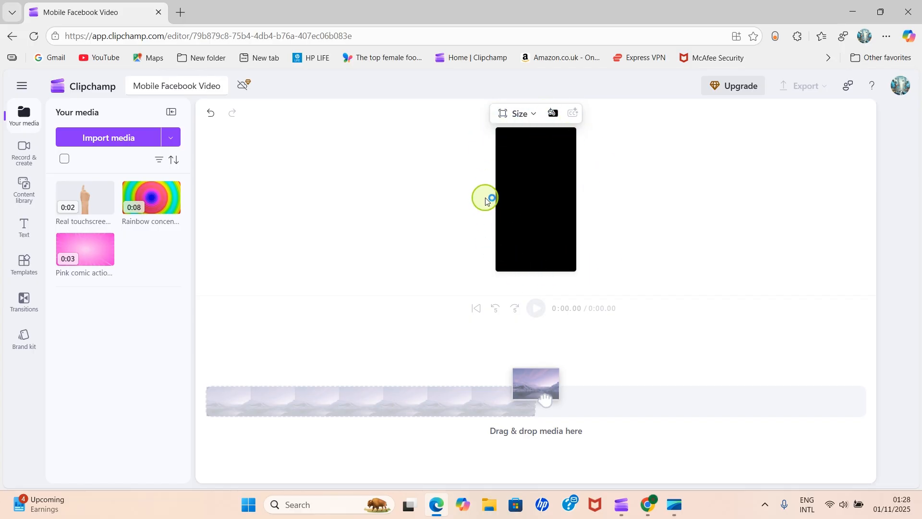
- Record a webcam video of about 15 seconds, preview it and save it into the edit
{"action": "left_click", "coordinate": [18, 153]}
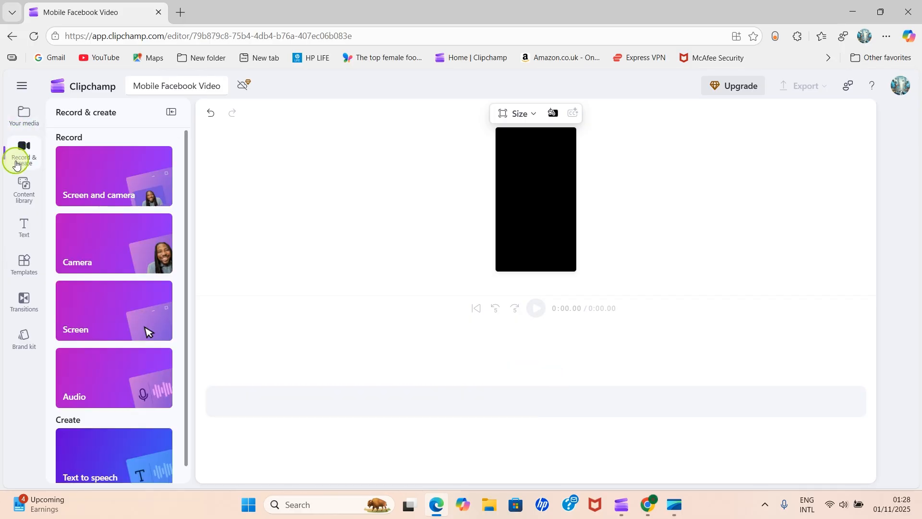
{"action": "left_click", "coordinate": [102, 248]}
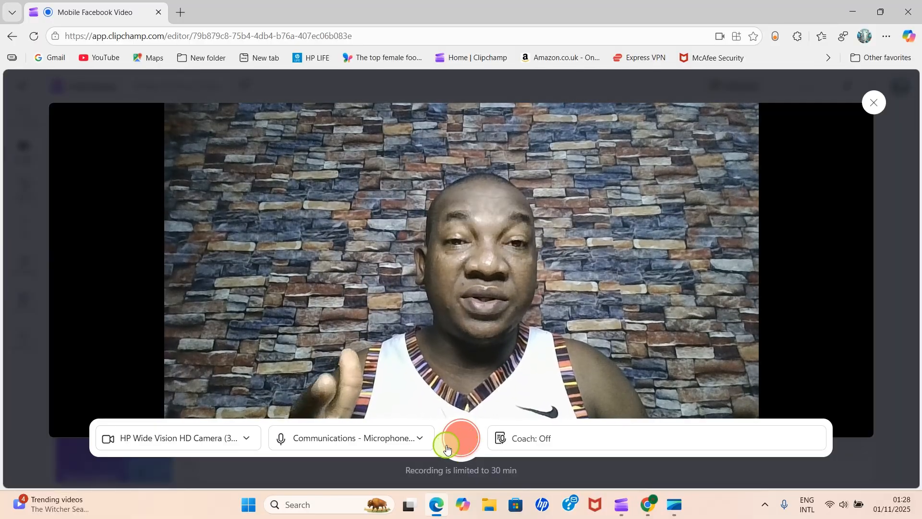
{"action": "left_click", "coordinate": [446, 448]}
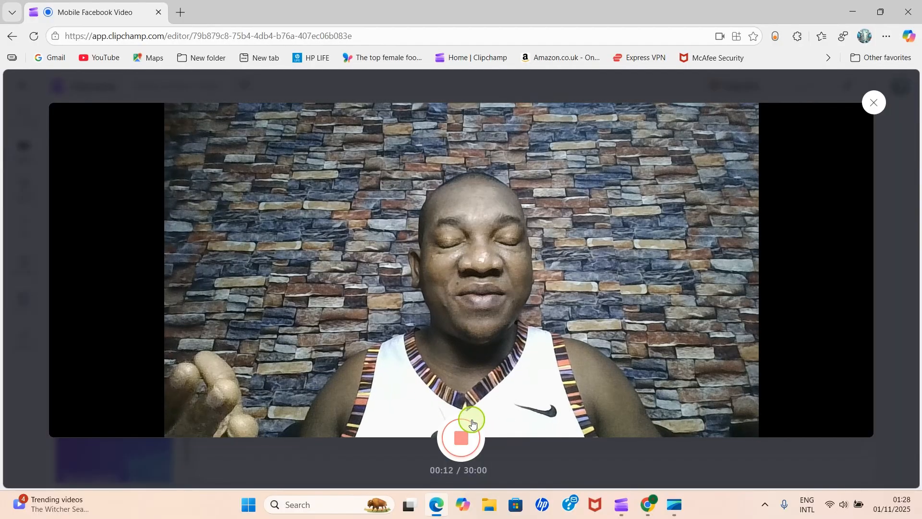
{"action": "left_click", "coordinate": [460, 439]}
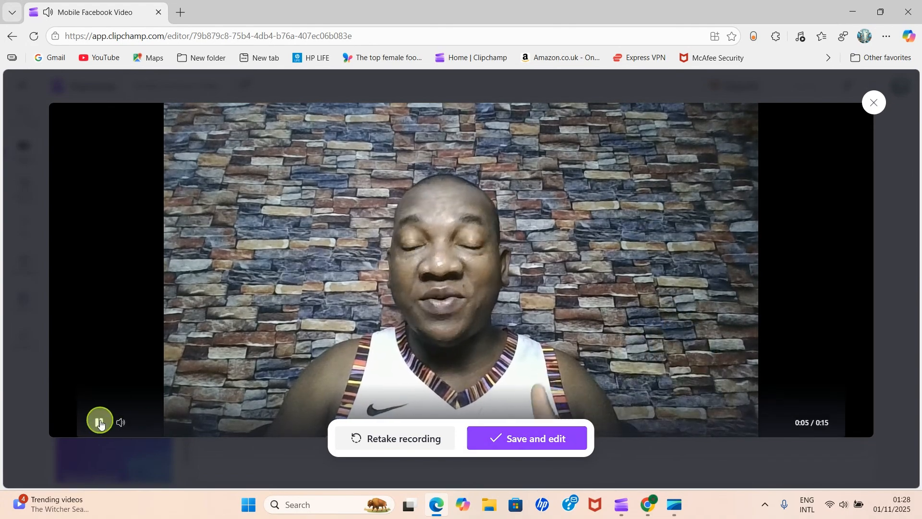
{"action": "left_click", "coordinate": [99, 423]}
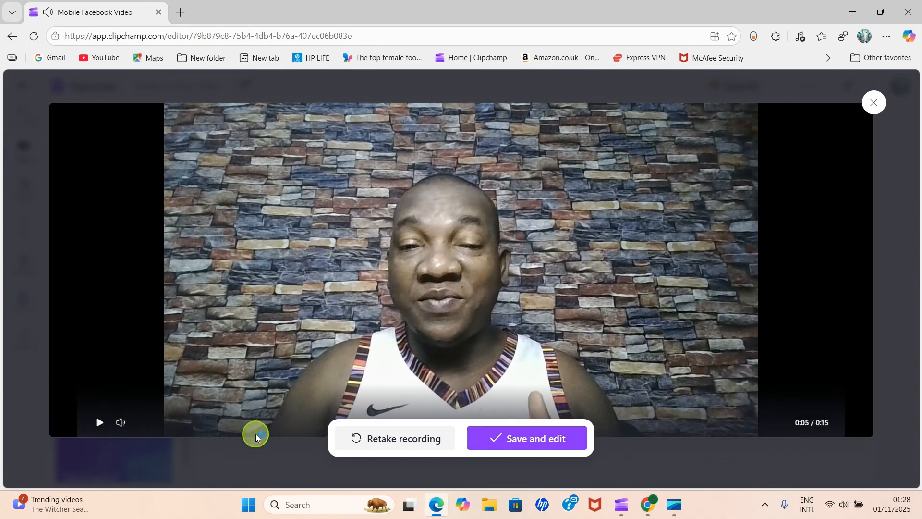
{"action": "left_click", "coordinate": [541, 438]}
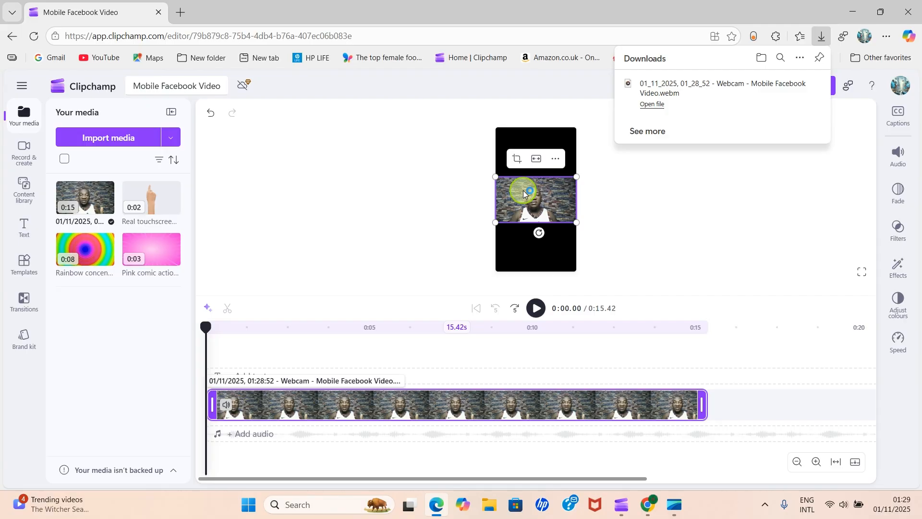
- Enlarge the webcam clip in the preview frame by scaling it from its corner
{"action": "left_click", "coordinate": [627, 191]}
{"action": "left_click", "coordinate": [564, 191]}
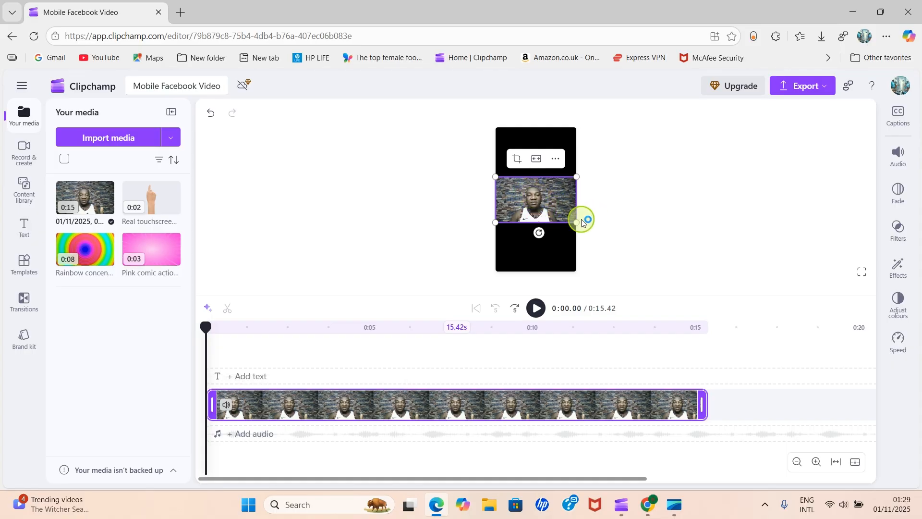
{"action": "left_click_drag", "start_coordinate": [575, 221], "coordinate": [665, 282]}
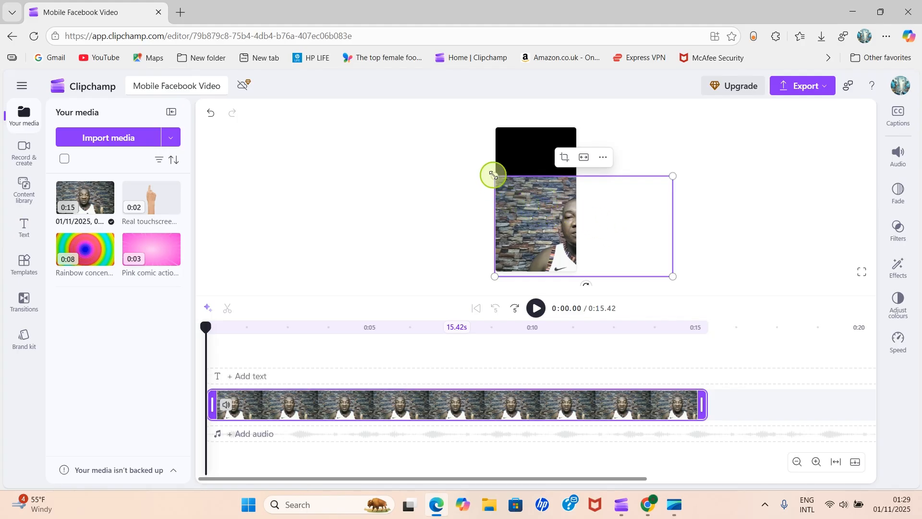
- Scale the webcam clip further from its corners and shift it so it fills the portrait frame
{"action": "left_click_drag", "start_coordinate": [494, 174], "coordinate": [408, 128]}
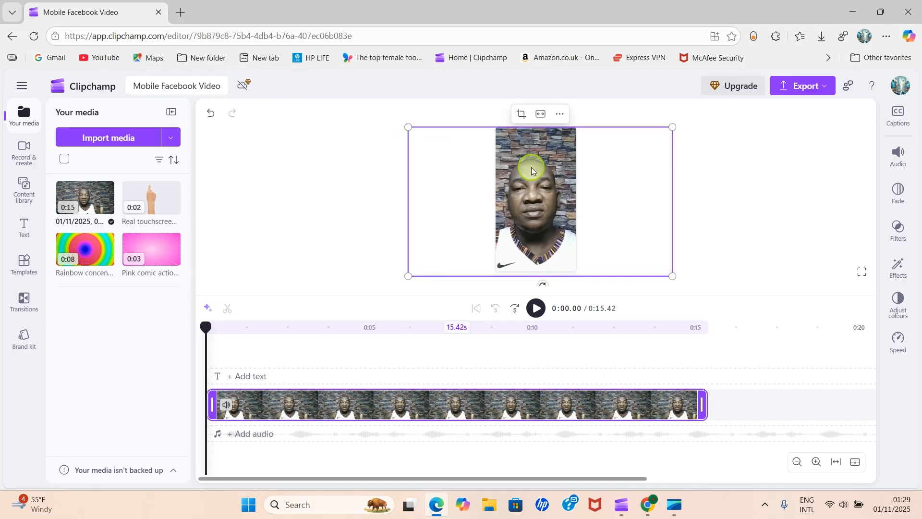
{"action": "mouse_move", "coordinate": [674, 129]}
{"action": "left_mouse_down"}
{"action": "mouse_move", "coordinate": [671, 121]}
{"action": "mouse_move", "coordinate": [687, 120]}
{"action": "mouse_move", "coordinate": [680, 122]}
{"action": "left_mouse_up"}
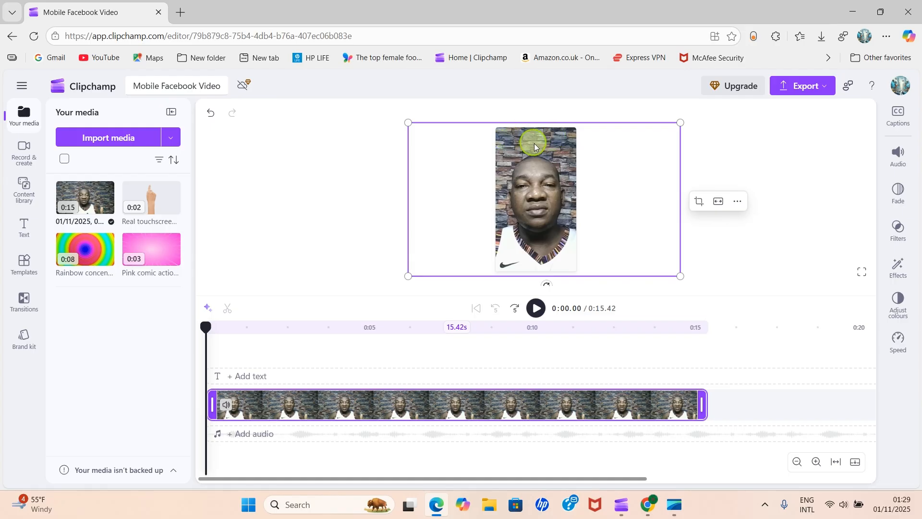
{"action": "left_click_drag", "start_coordinate": [405, 119], "coordinate": [381, 113]}
{"action": "left_click_drag", "start_coordinate": [573, 167], "coordinate": [560, 167]}
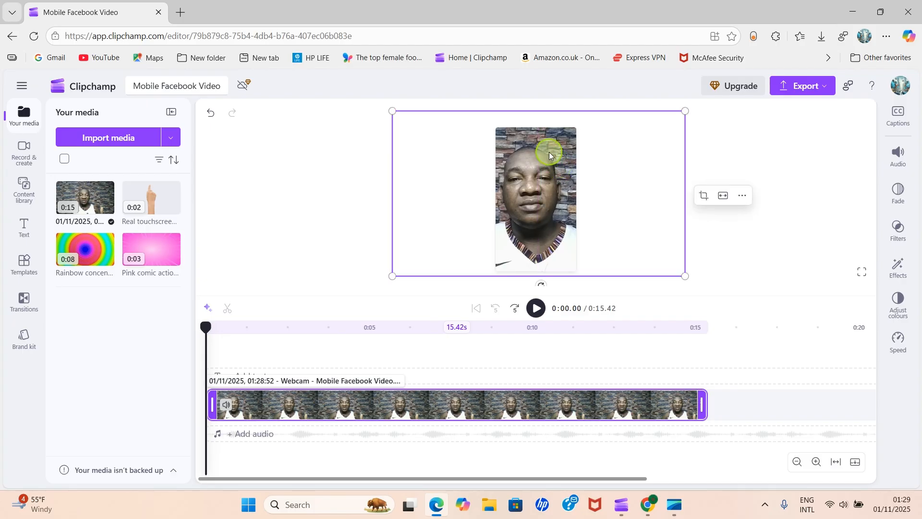
{"action": "left_click_drag", "start_coordinate": [549, 151], "coordinate": [545, 149]}
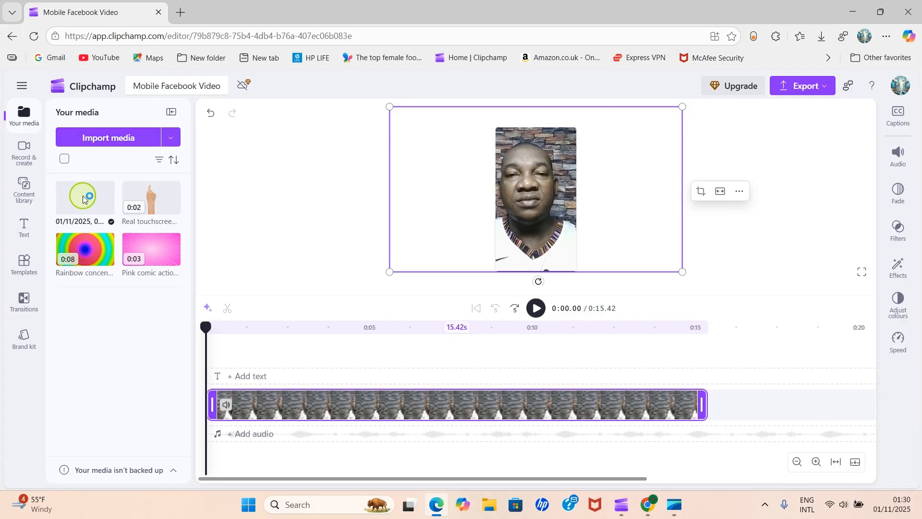
{"action": "mouse_move", "coordinate": [70, 197]}
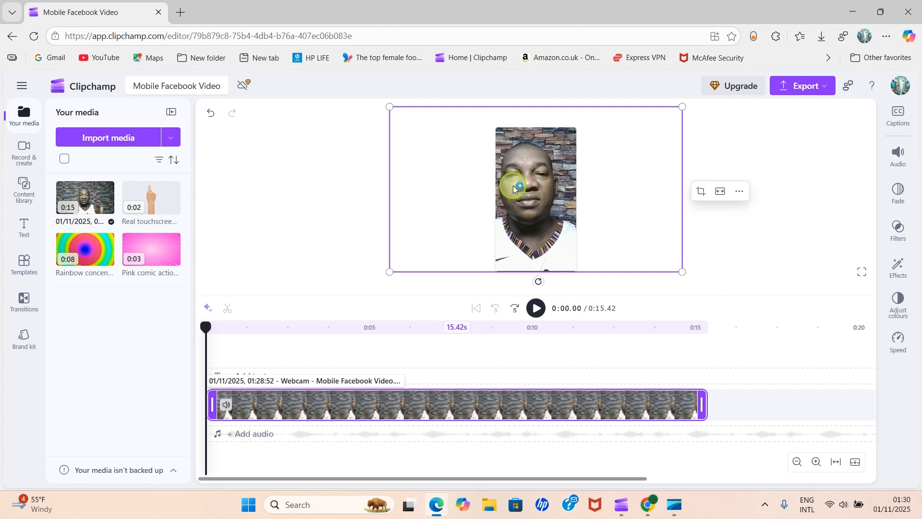
{"action": "left_click_drag", "start_coordinate": [514, 185], "coordinate": [520, 185]}
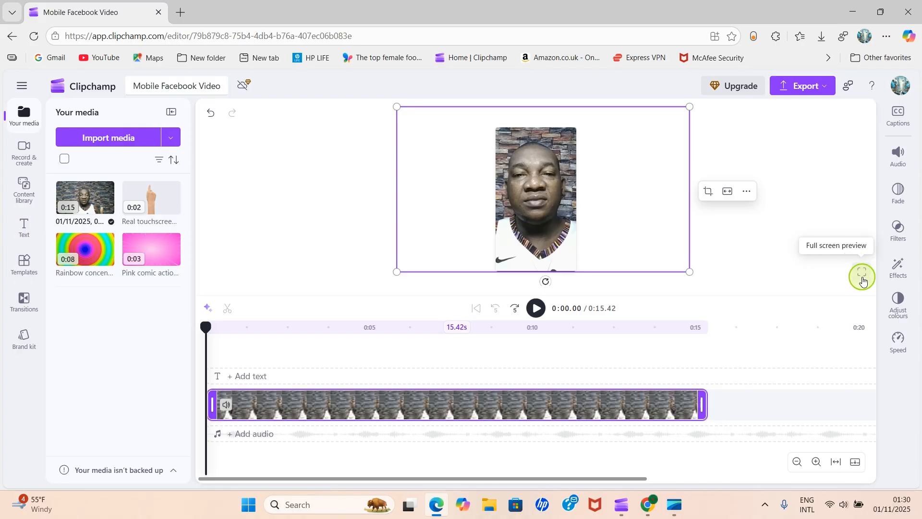
- Preview the video in full screen, skip ahead, and leave full-screen preview
{"action": "left_click", "coordinate": [865, 275]}
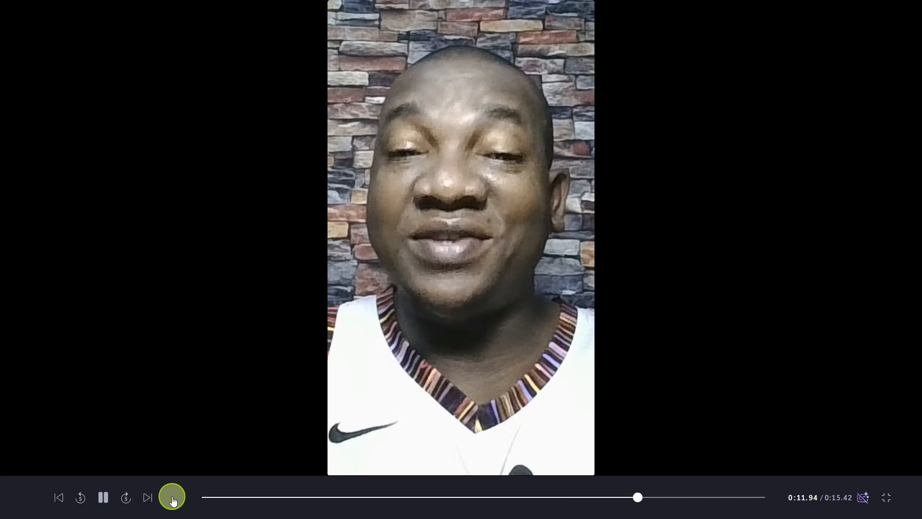
{"action": "left_click", "coordinate": [597, 497]}
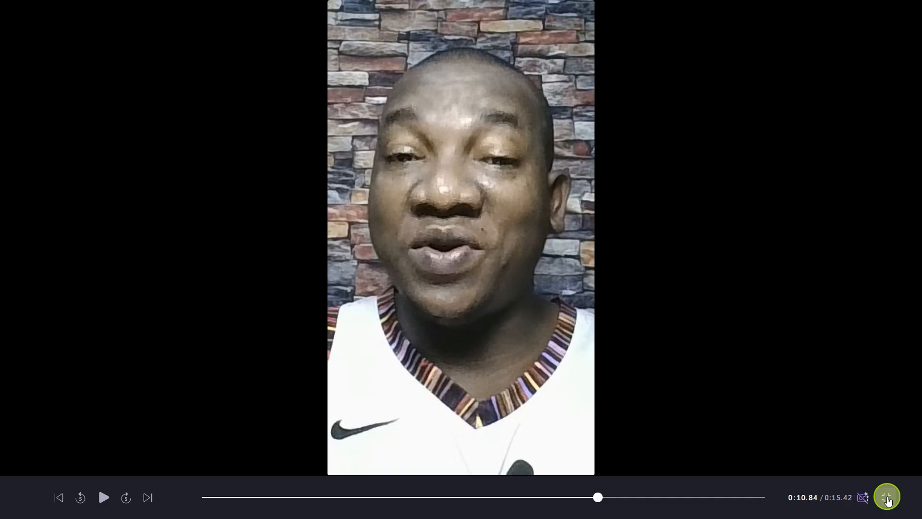
{"action": "left_click", "coordinate": [887, 497]}
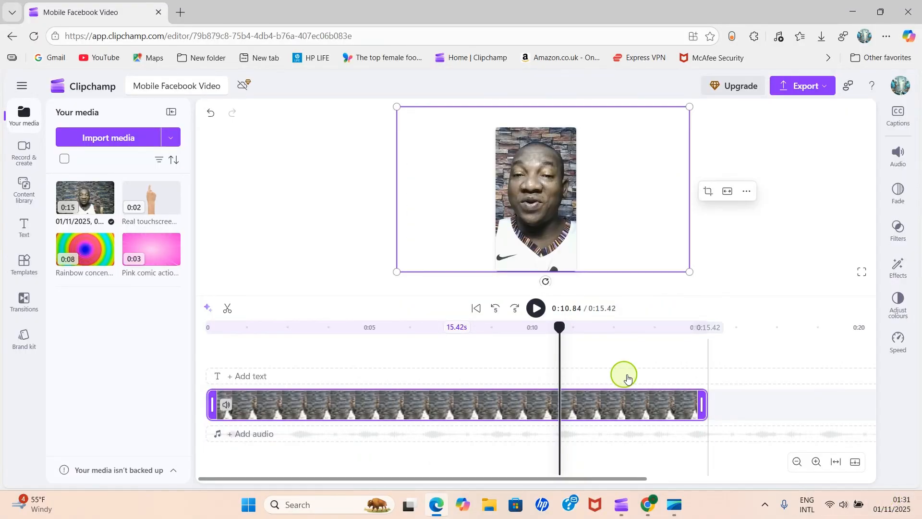
- Play back and scrub the clip around the 9-second mark to find where to cut it
{"action": "left_click", "coordinate": [529, 354]}
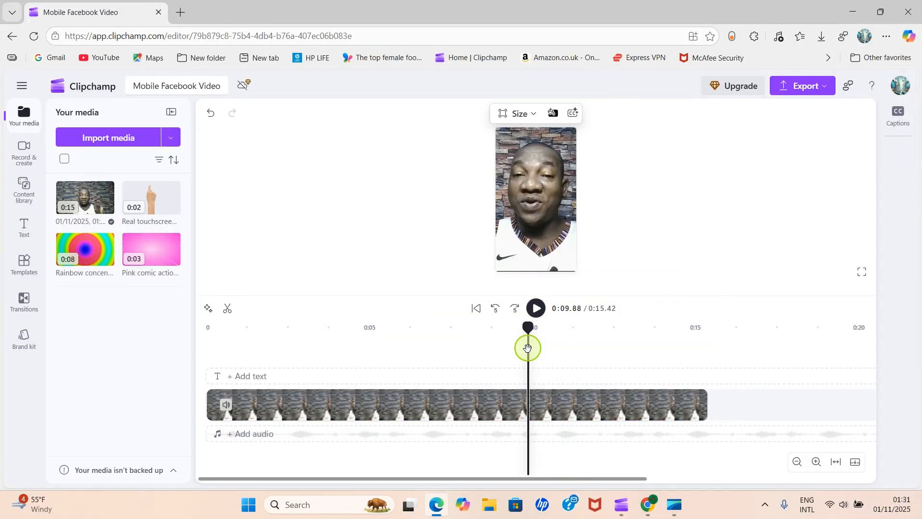
{"action": "left_click", "coordinate": [534, 309]}
{"action": "left_click", "coordinate": [534, 308]}
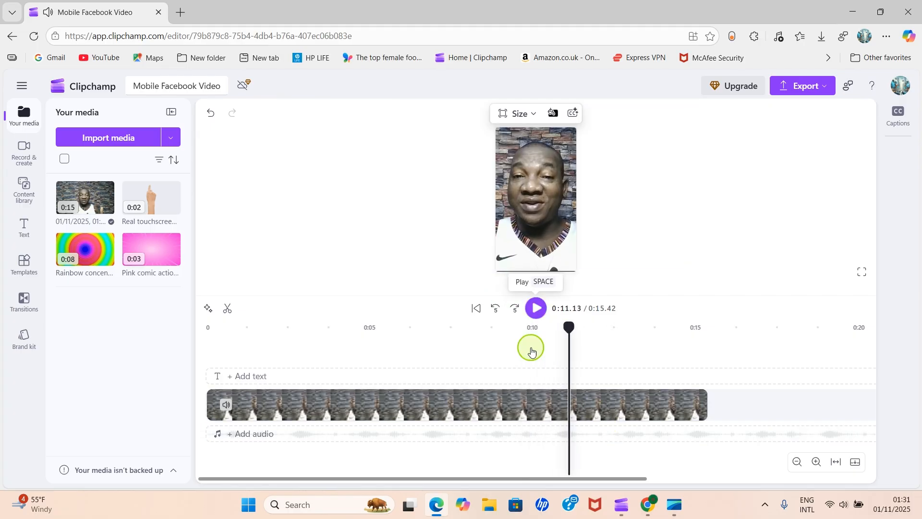
{"action": "left_click", "coordinate": [495, 345]}
{"action": "left_click", "coordinate": [542, 308]}
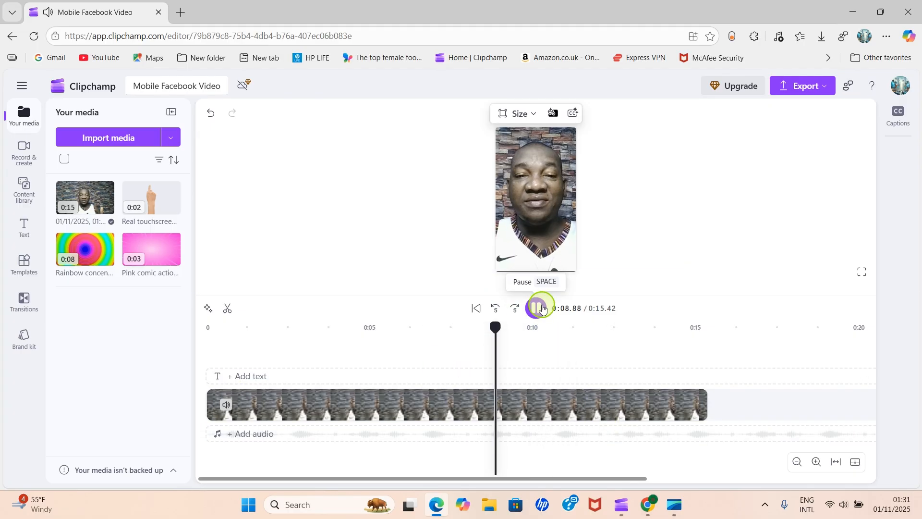
{"action": "left_click", "coordinate": [535, 308]}
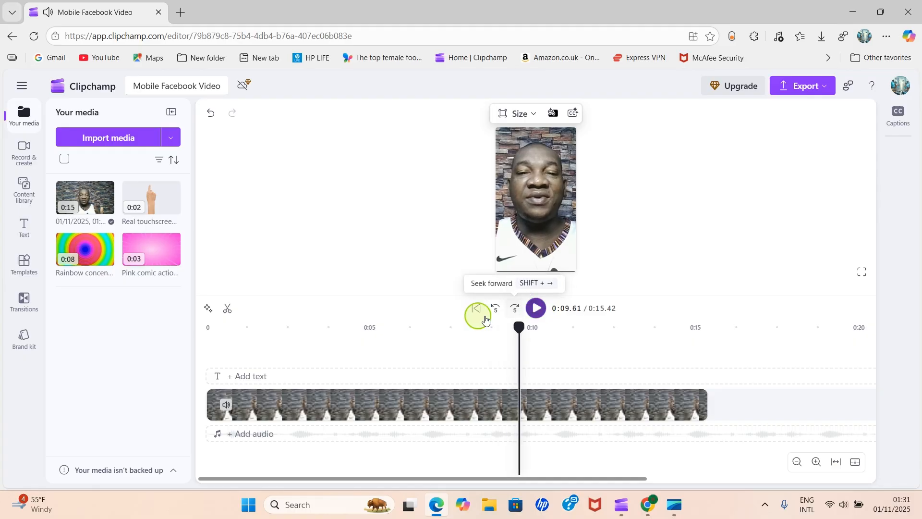
{"action": "left_click", "coordinate": [430, 346]}
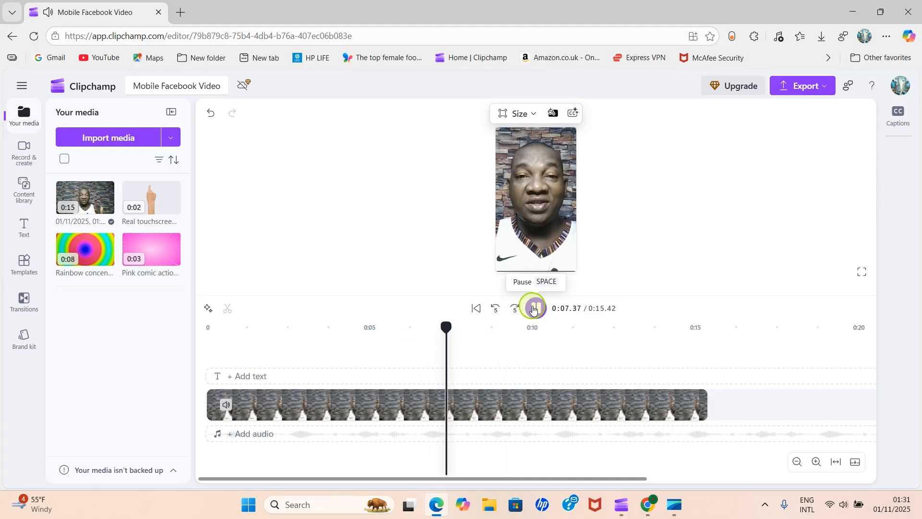
{"action": "left_click", "coordinate": [533, 309]}
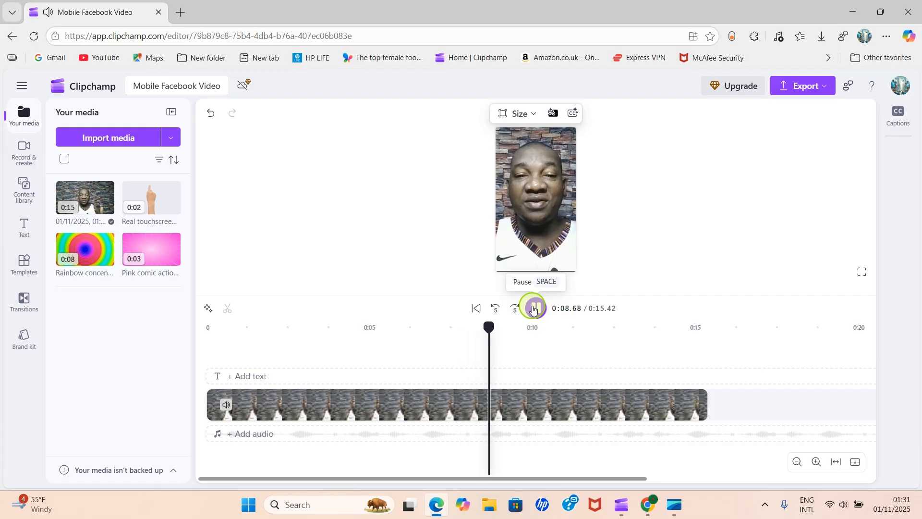
{"action": "left_click", "coordinate": [533, 309]}
- Split the webcam clip at 0:09.06 and delete the part after the split
{"action": "left_click", "coordinate": [463, 406]}
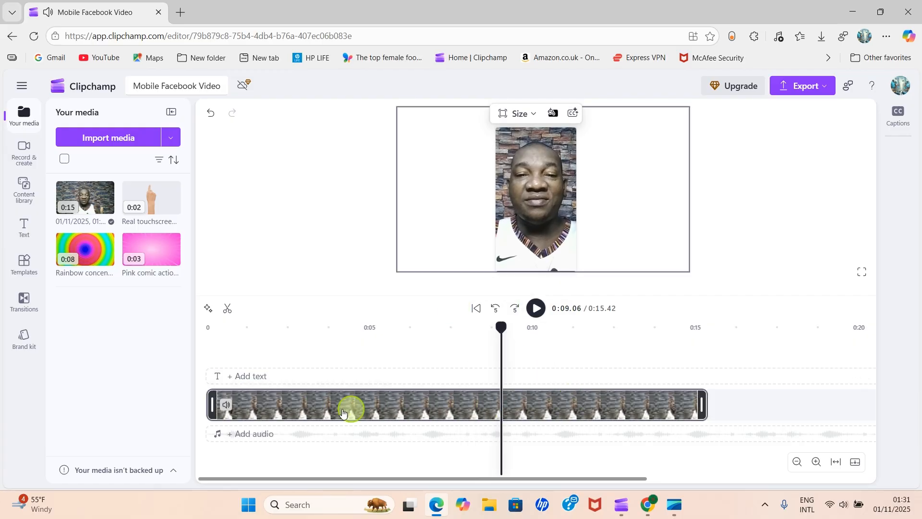
{"action": "left_click", "coordinate": [228, 308]}
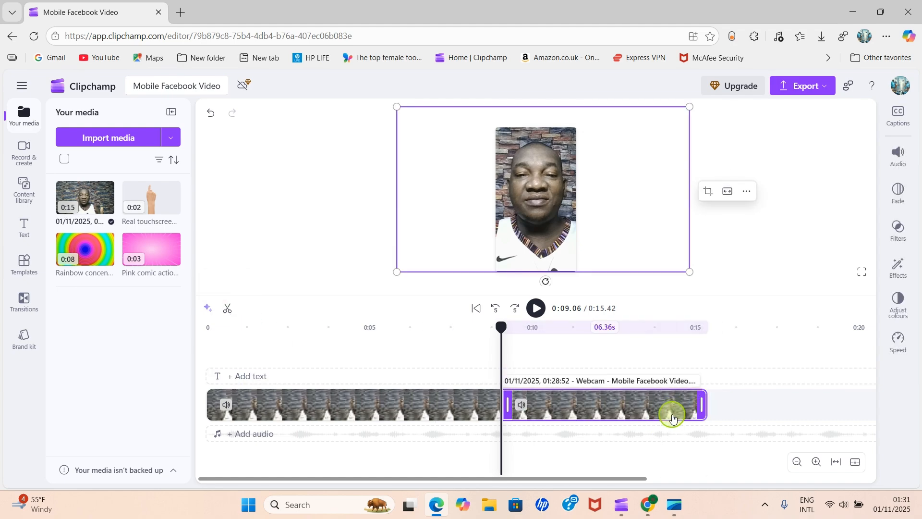
{"action": "key", "text": "Delete"}
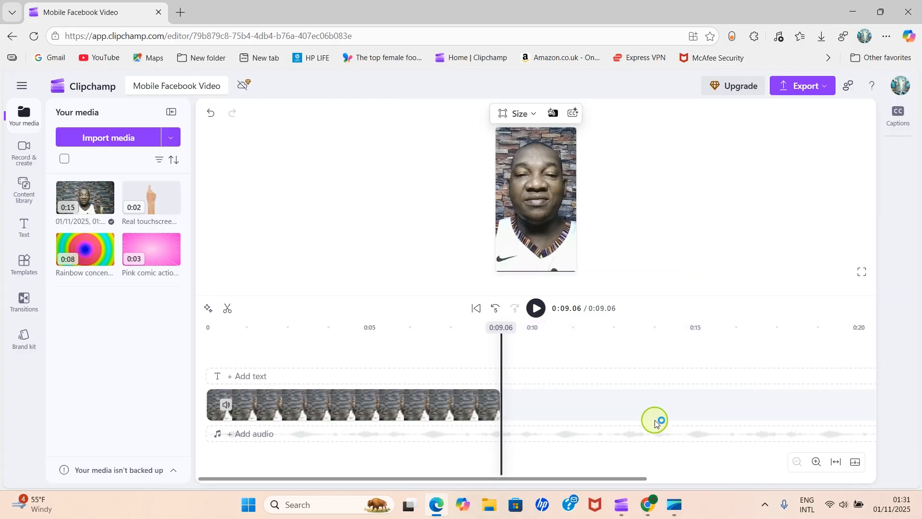
- Play the trimmed clip from the start and scrub near its beginning to find the second cut point
{"action": "left_click", "coordinate": [200, 358]}
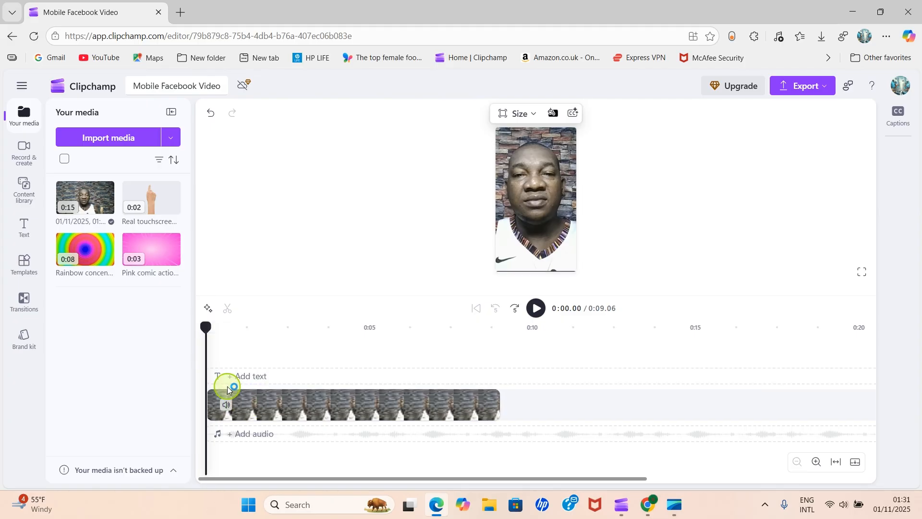
{"action": "left_click", "coordinate": [534, 309]}
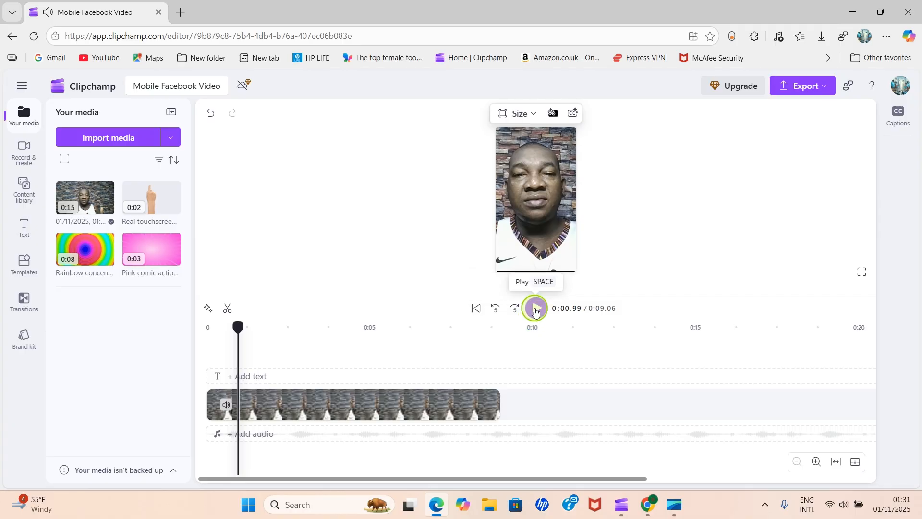
{"action": "left_click", "coordinate": [535, 308]}
{"action": "left_click", "coordinate": [535, 308]}
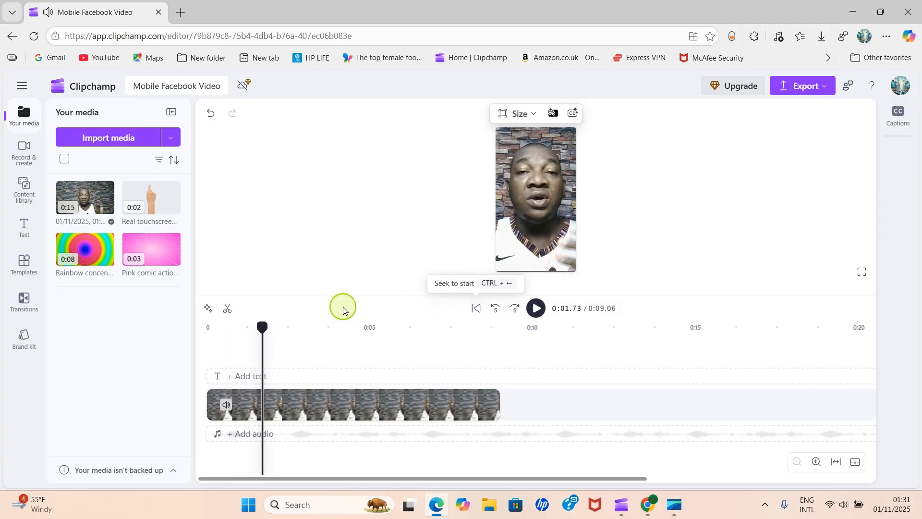
{"action": "left_click", "coordinate": [258, 342]}
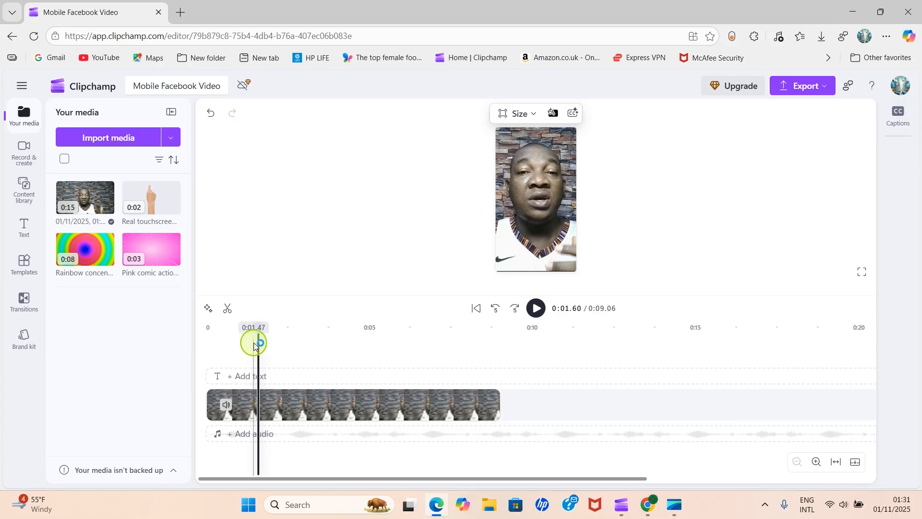
{"action": "left_click", "coordinate": [249, 343]}
- Split the clip at 0:01.32, delete the opening piece and remove the gap it leaves
{"action": "left_click", "coordinate": [267, 400]}
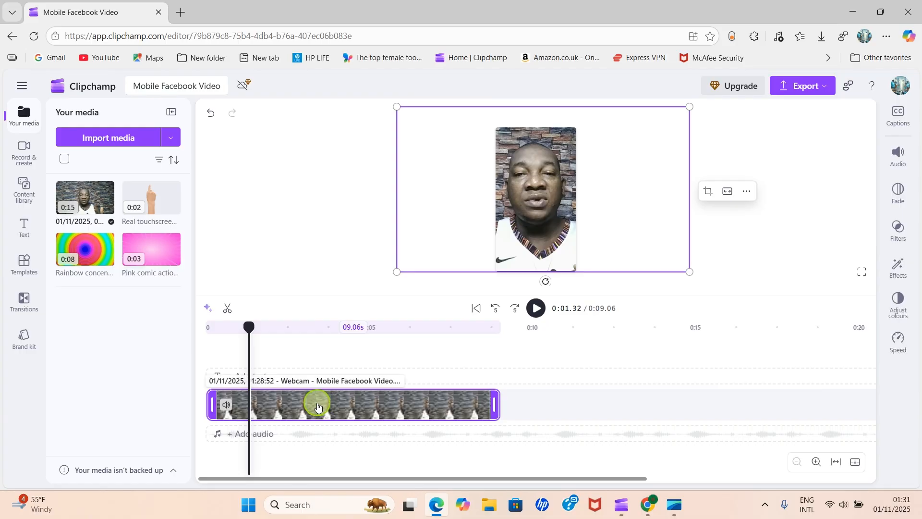
{"action": "left_click", "coordinate": [228, 307]}
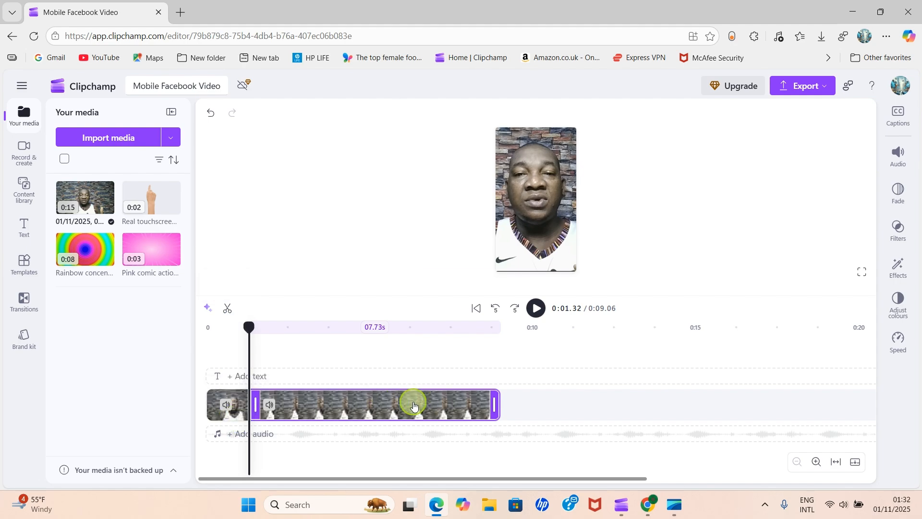
{"action": "left_click", "coordinate": [237, 413]}
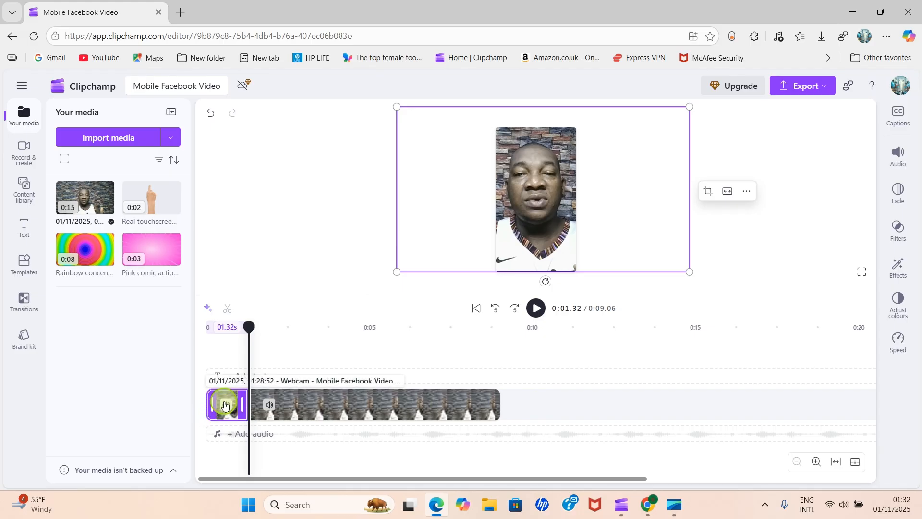
{"action": "key", "text": "Delete"}
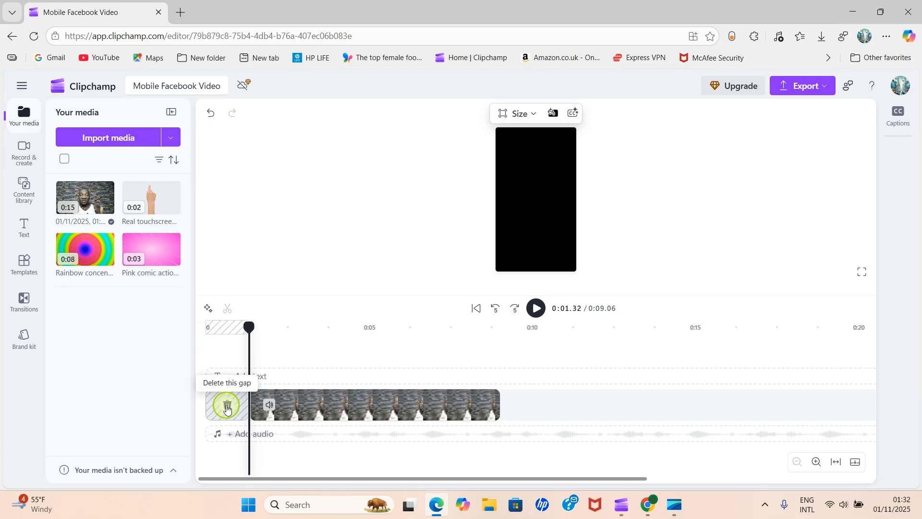
{"action": "left_click", "coordinate": [227, 407]}
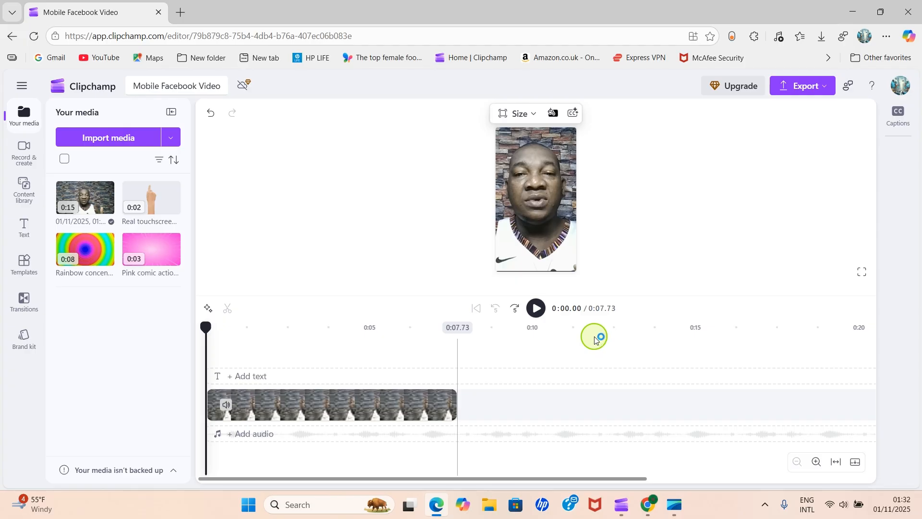
- Export the video at 1080p quality
{"action": "left_click", "coordinate": [363, 402]}
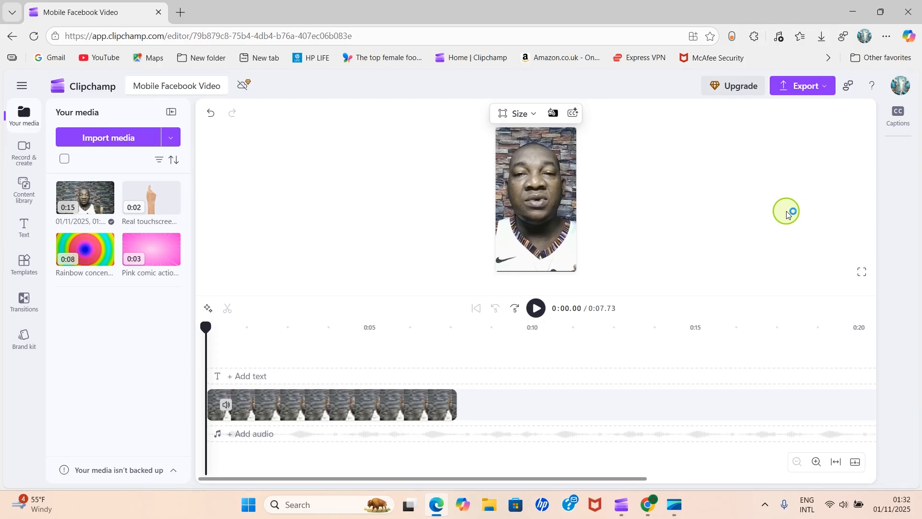
{"action": "left_click", "coordinate": [828, 97]}
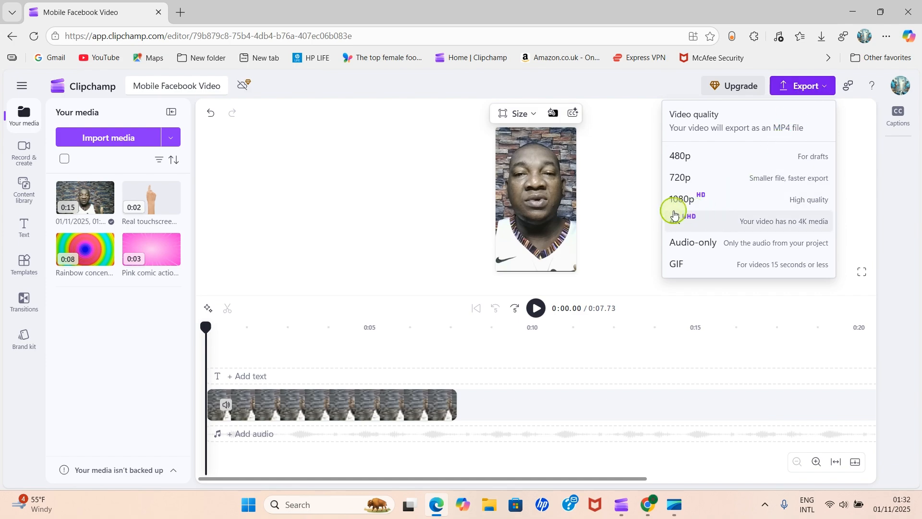
{"action": "left_click", "coordinate": [697, 196]}
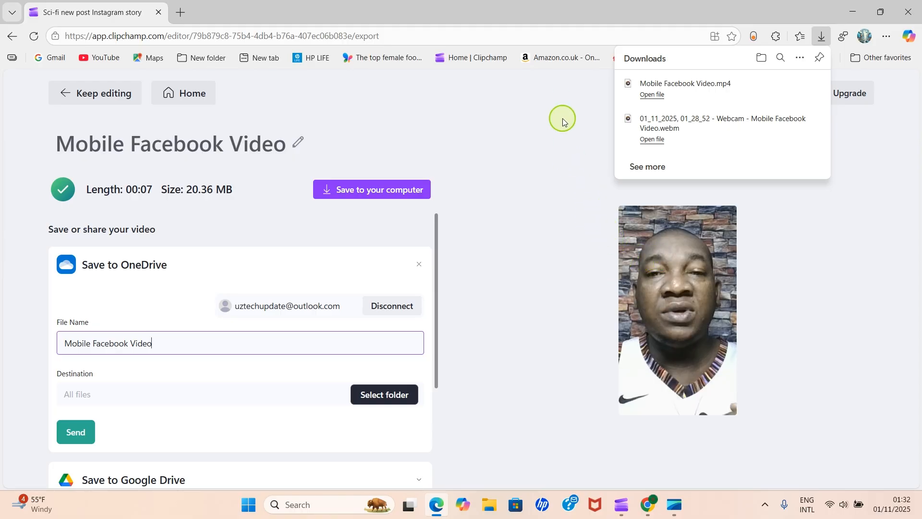
- Switch to File Explorer, find the exported Mobile Facebook Video in Downloads, close it and minimize the browser
{"action": "left_click", "coordinate": [488, 515]}
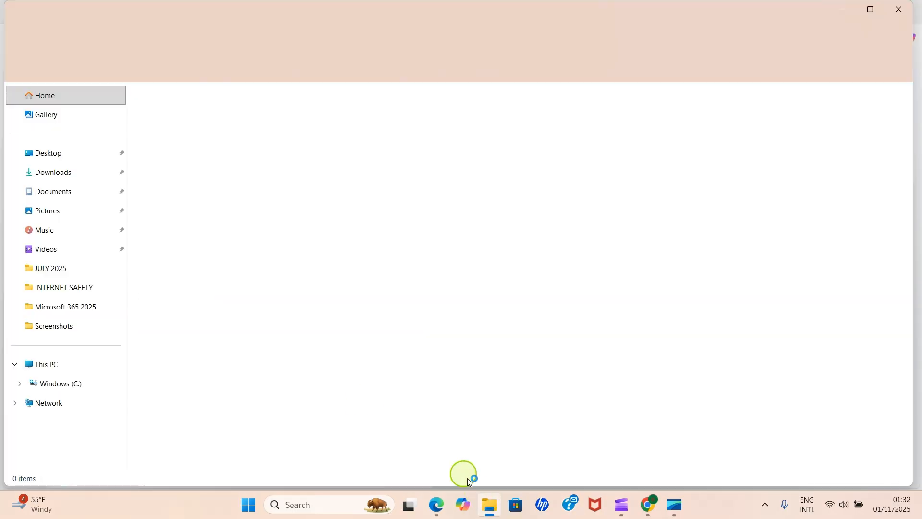
{"action": "left_click", "coordinate": [53, 191]}
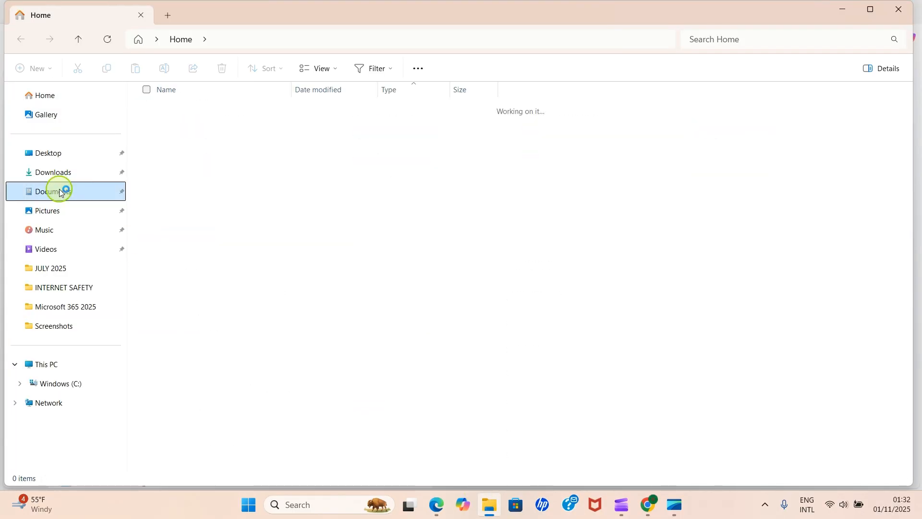
{"action": "left_click", "coordinate": [54, 173]}
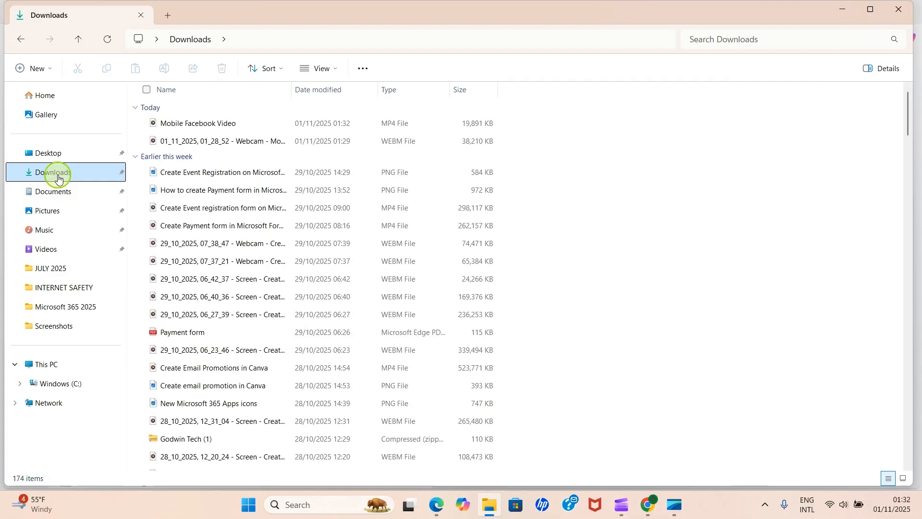
{"action": "left_click", "coordinate": [226, 124]}
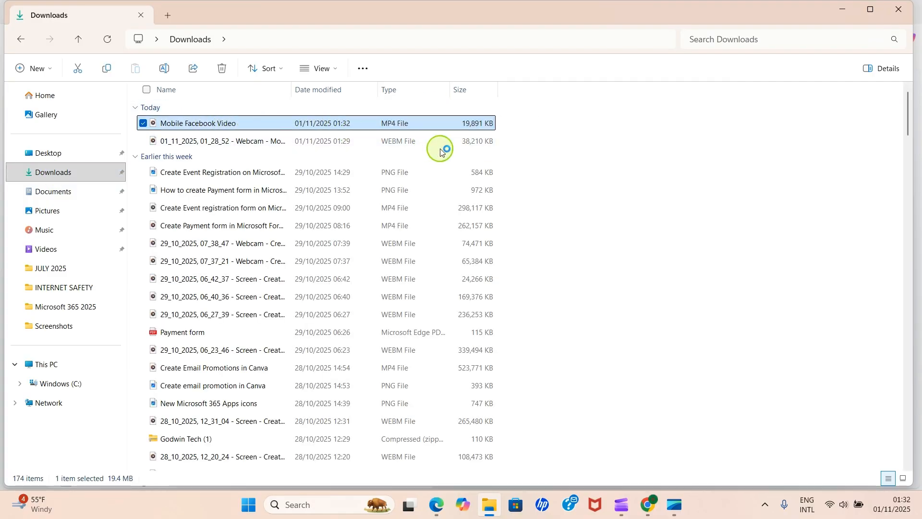
{"action": "left_click", "coordinate": [907, 16]}
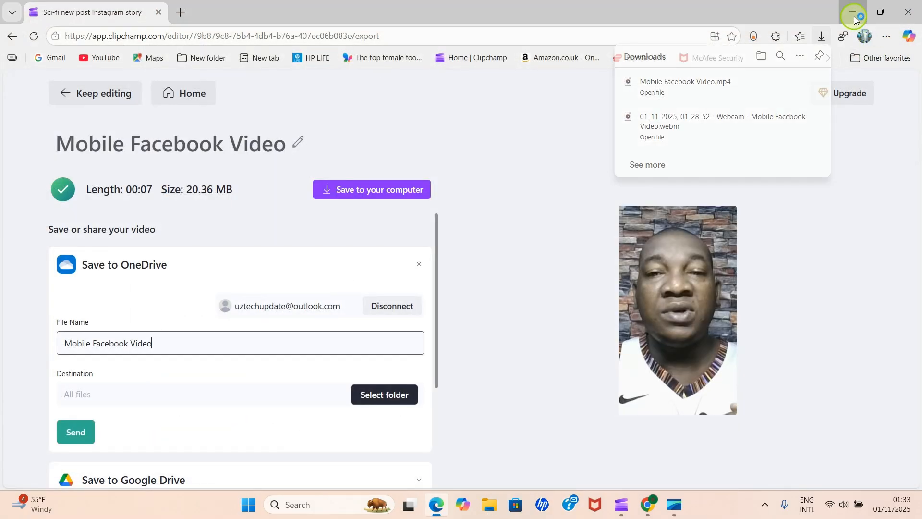
{"action": "left_click", "coordinate": [854, 17]}
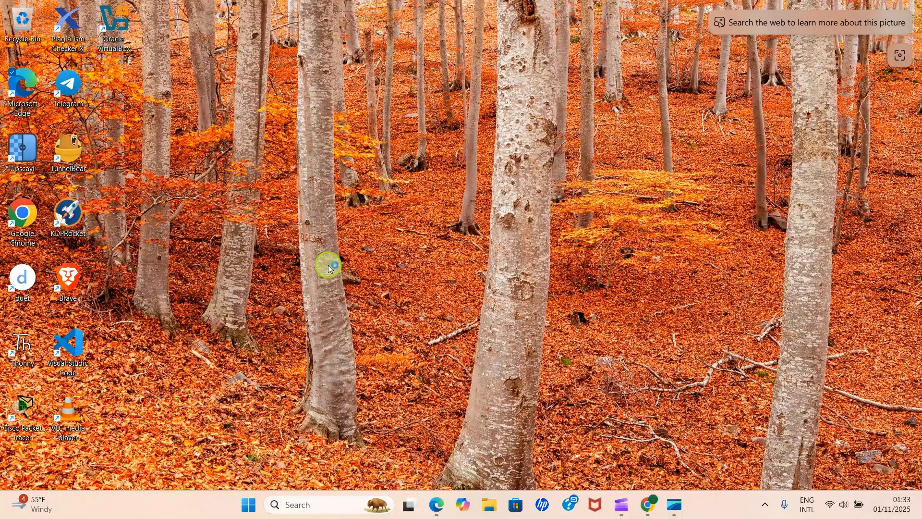